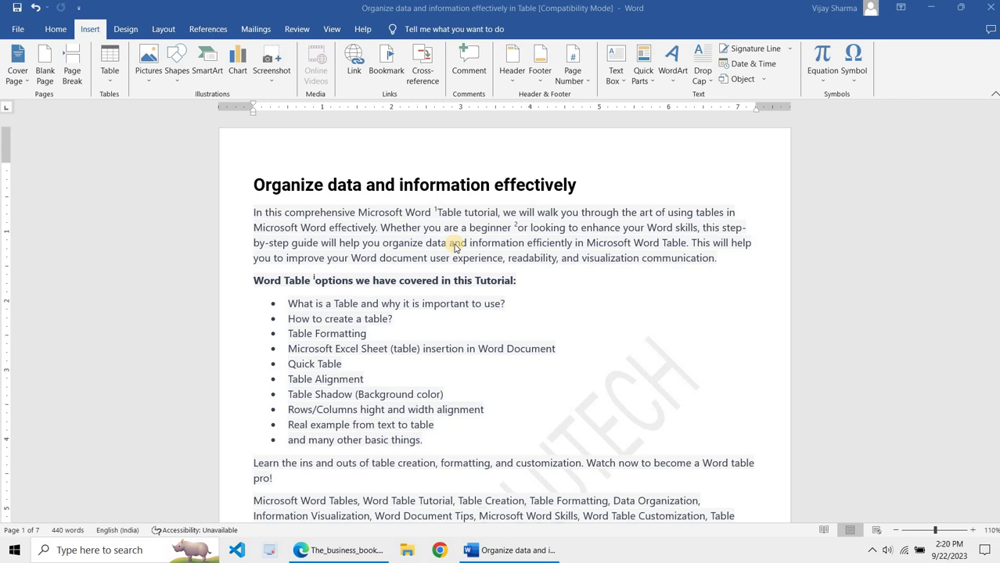
Switch to The_business_book.pdf in the browser and examine how page numbers appear in the headers of pages 35 to 40.
scroll(454, 247, "down", 5)
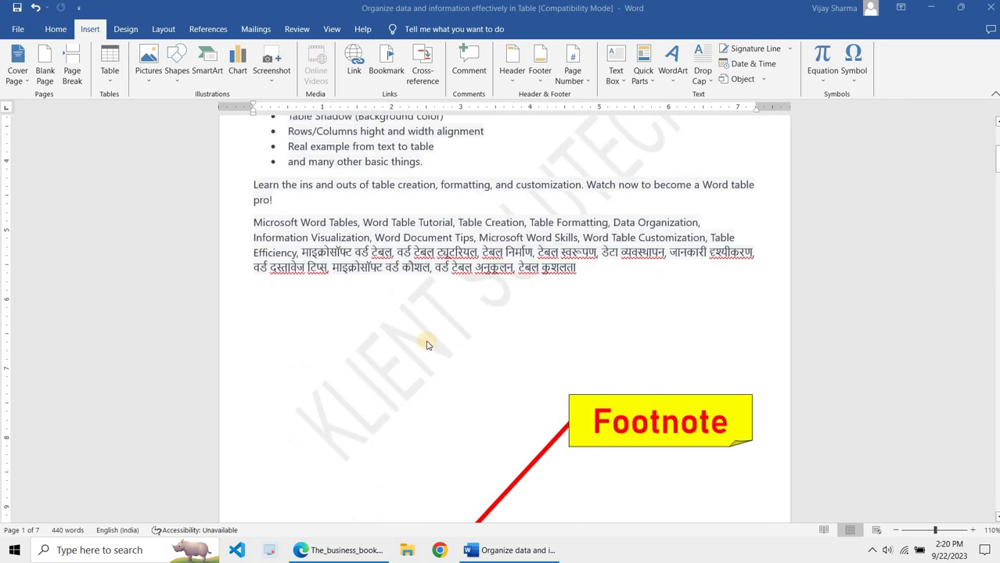
scroll(427, 345, "up", 5)
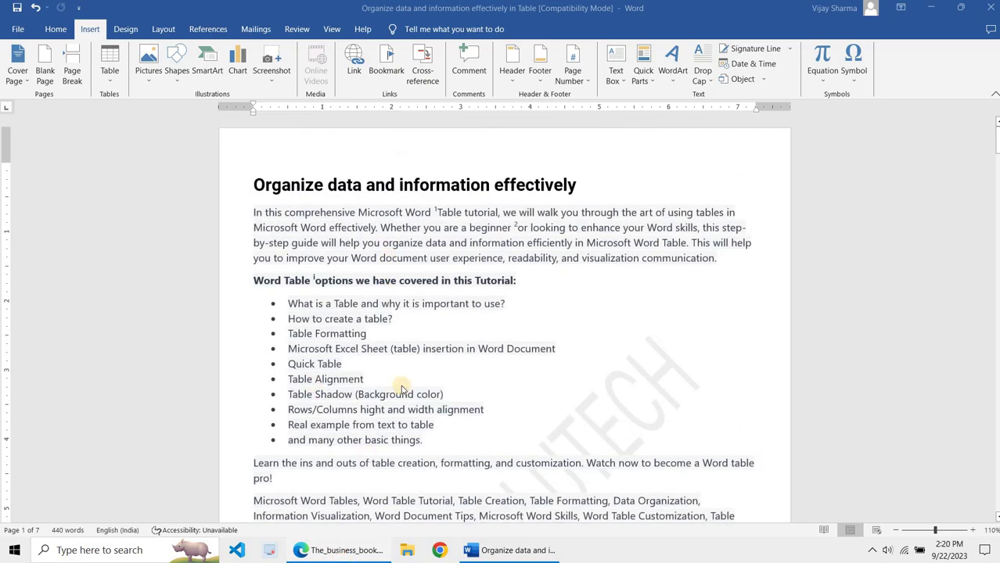
key("alt+Tab")
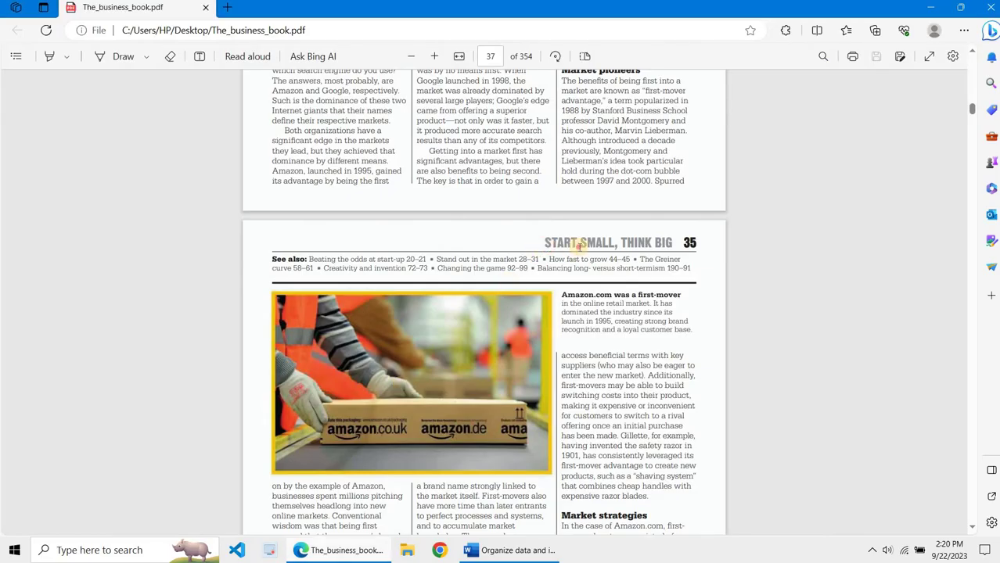
left_click_drag(545, 244, 581, 237)
left_click(544, 245)
scroll(674, 259, "down", 1)
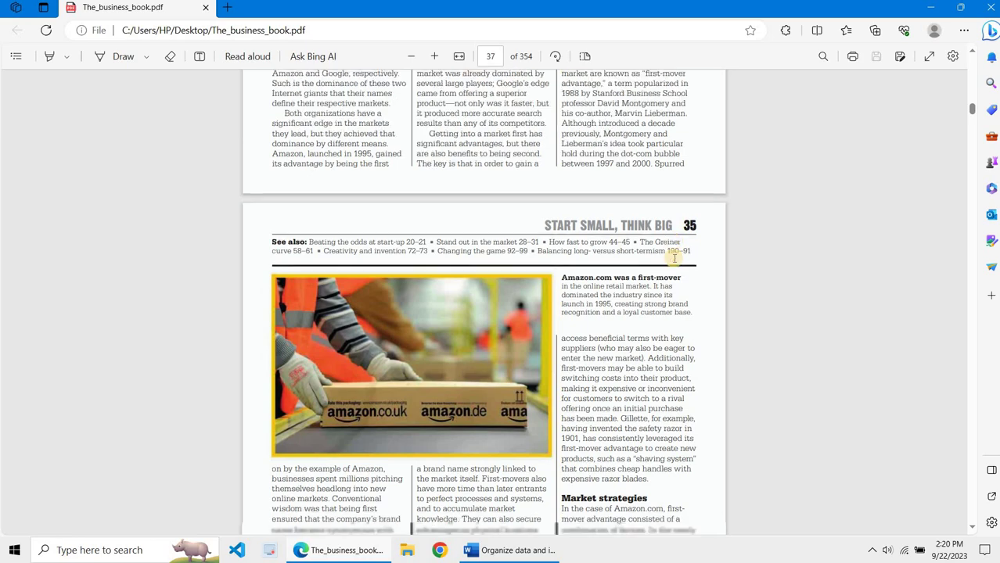
scroll(688, 202, "down", 10)
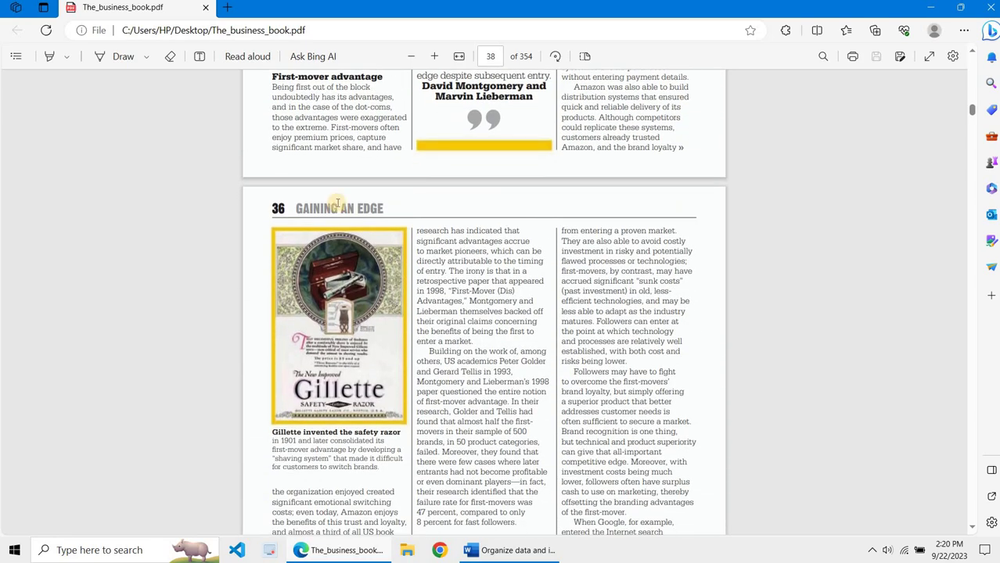
mouse_move(319, 209)
left_mouse_down()
mouse_move(300, 212)
mouse_move(323, 209)
left_mouse_up()
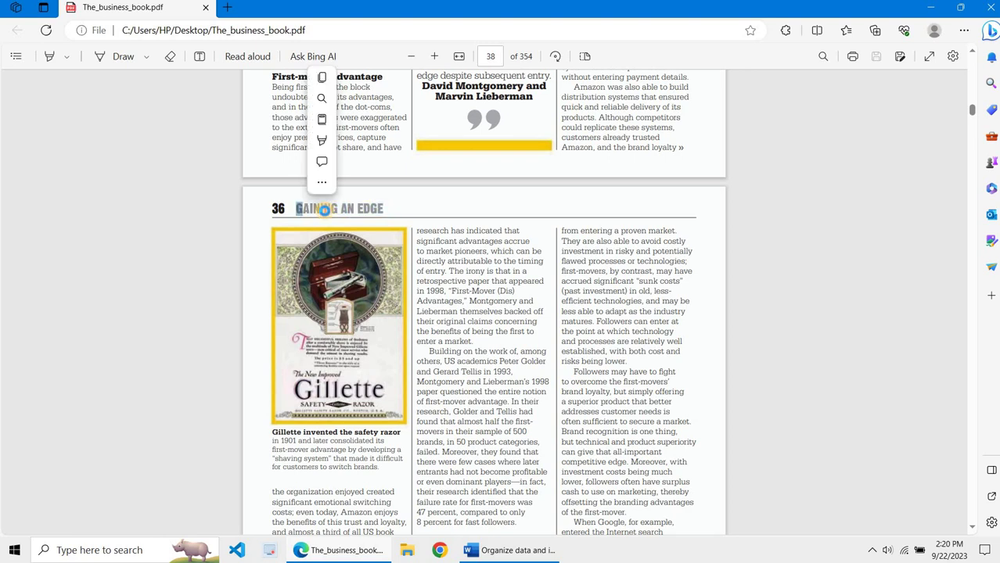
left_click(321, 209)
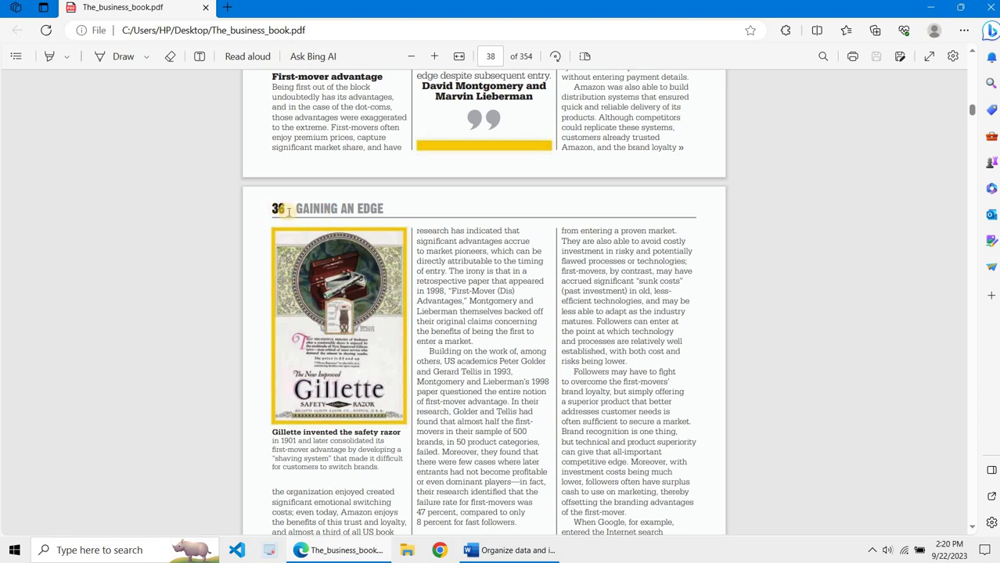
scroll(288, 212, "down", 8)
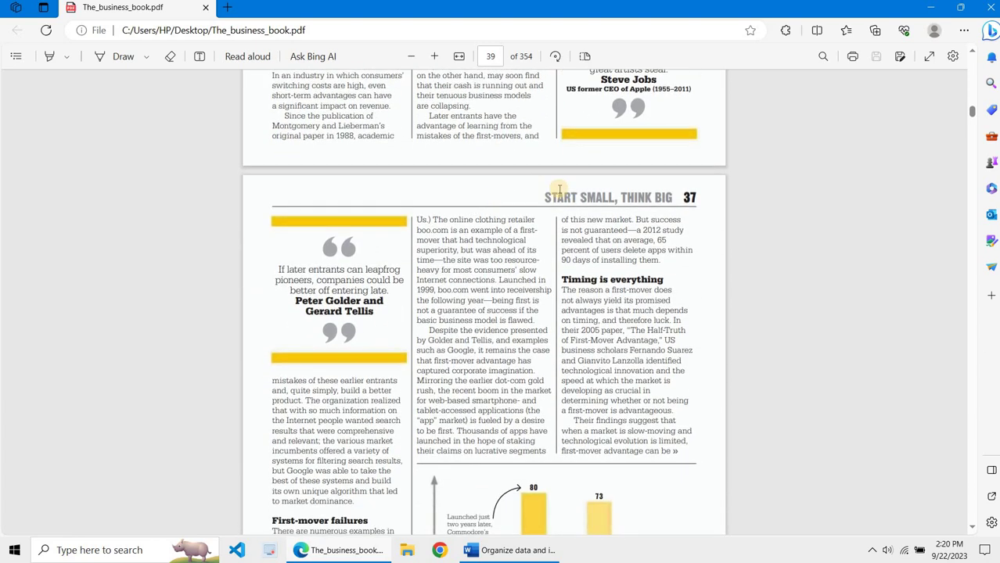
scroll(569, 191, "down", 20)
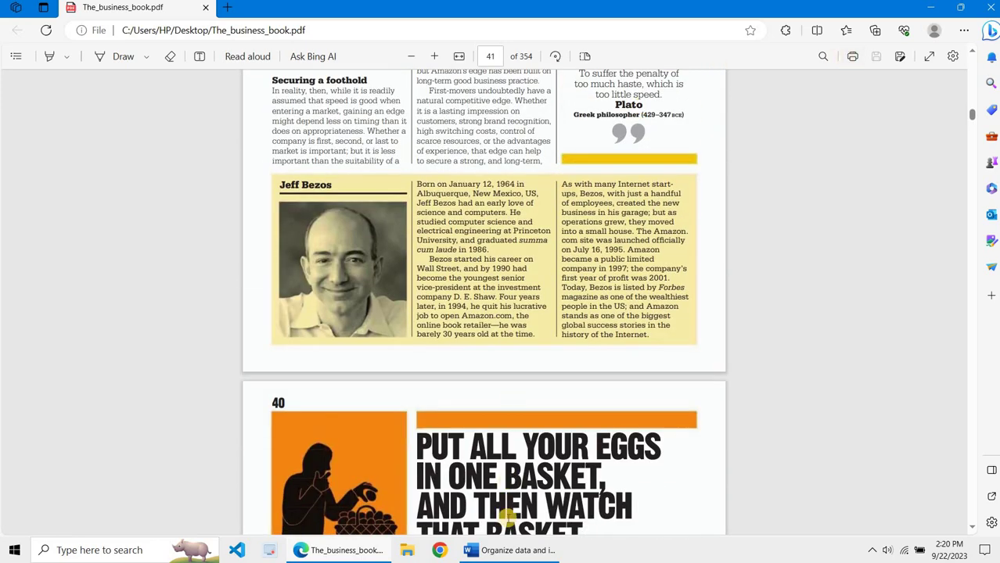
scroll(491, 356, "down", 12)
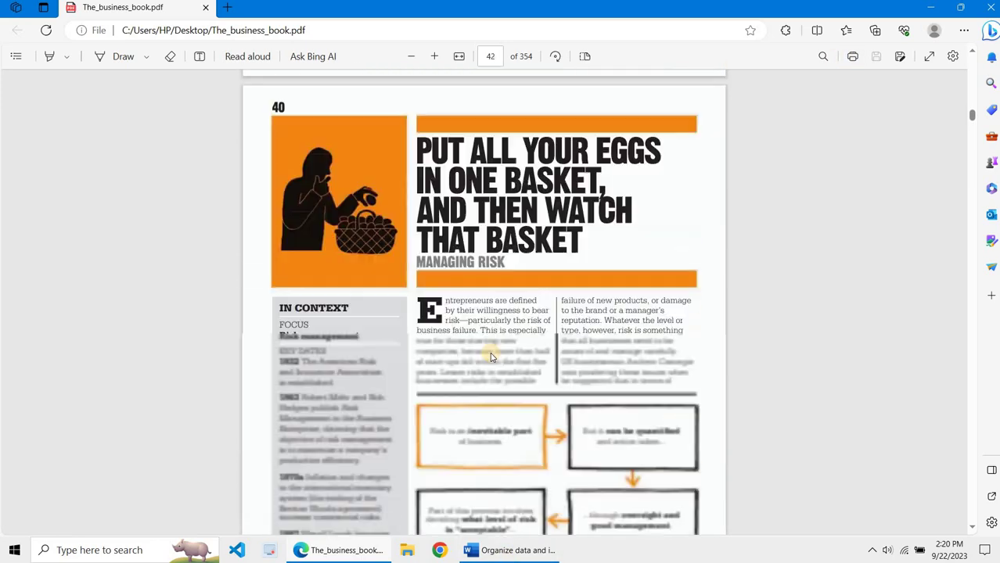
Switch back to the Word document and place the cursor before the heading "Organize data and information effectively".
key("alt+Tab")
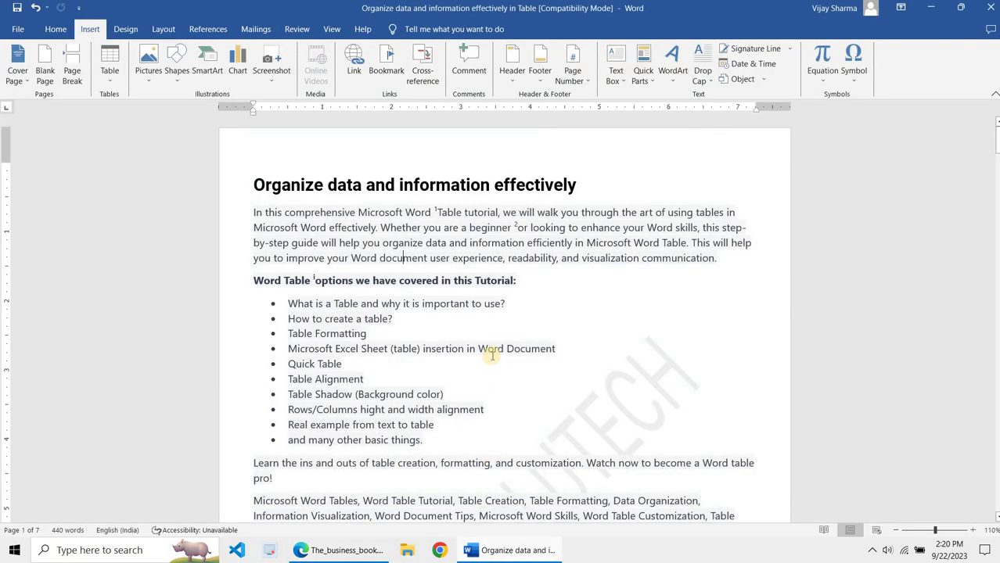
left_click(256, 183)
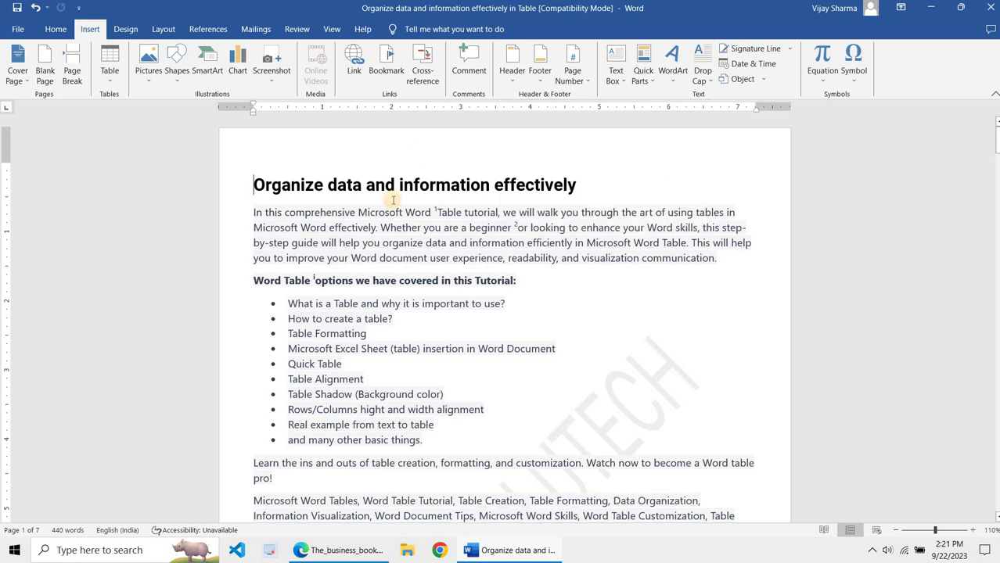
scroll(394, 200, "down", 20)
scroll(394, 200, "up", 12)
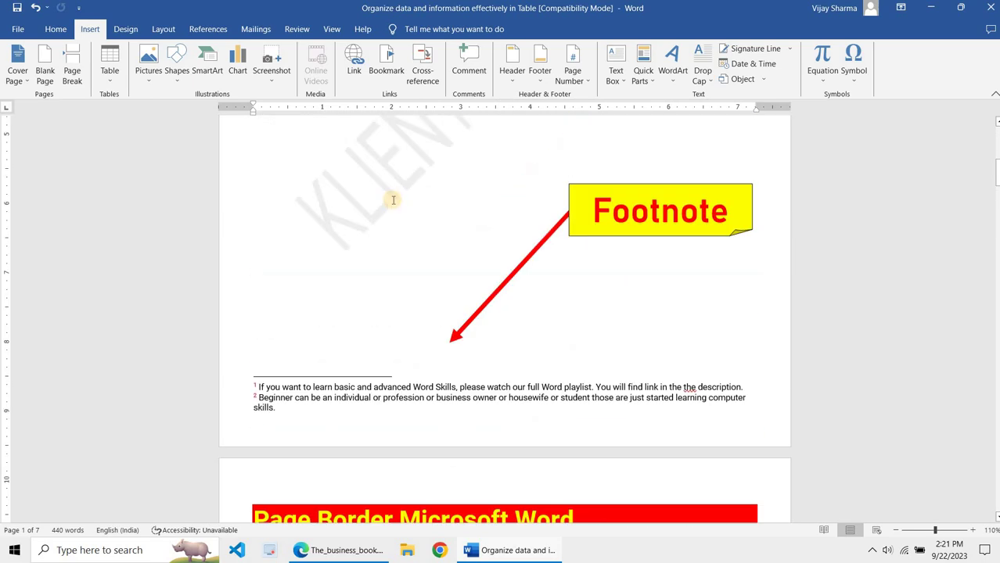
scroll(394, 200, "up", 8)
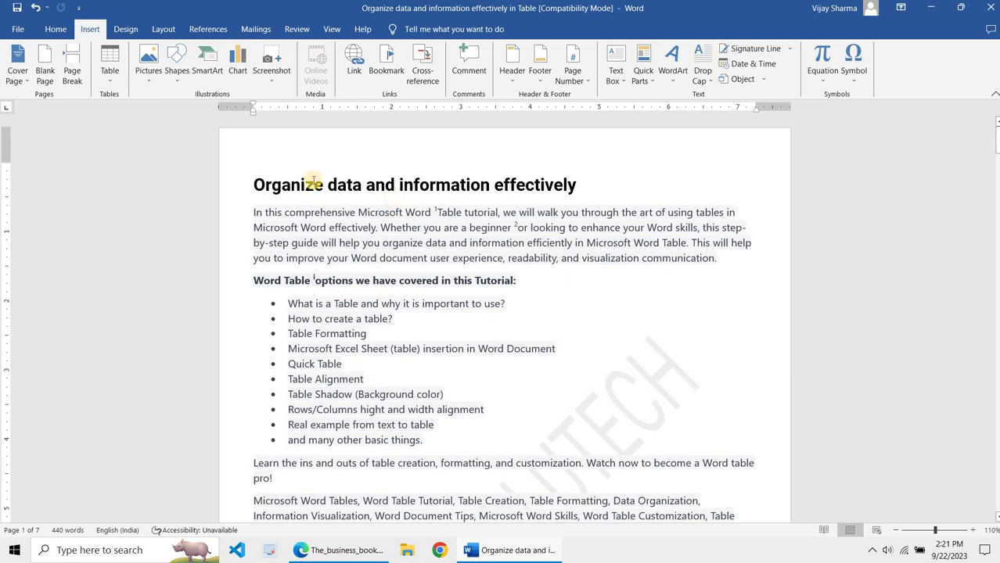
left_click(252, 185)
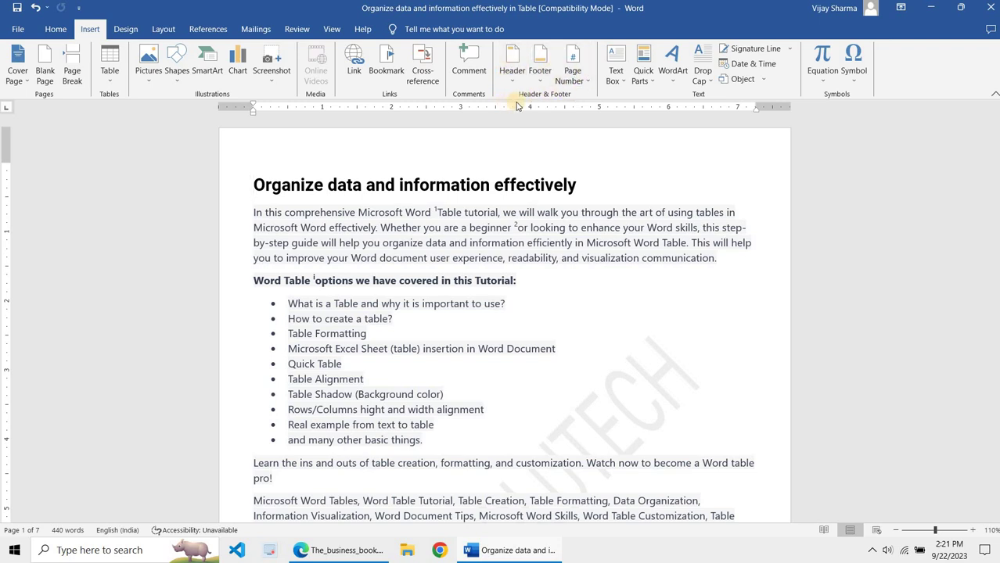
Insert page numbers at the top of the page using the Accent Bar 1 style.
left_click(572, 76)
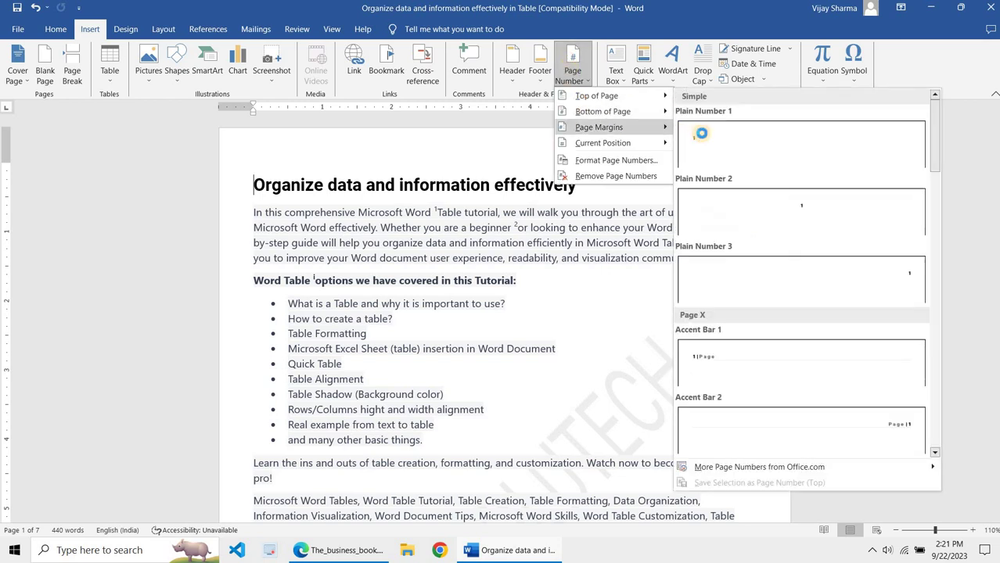
mouse_move(602, 97)
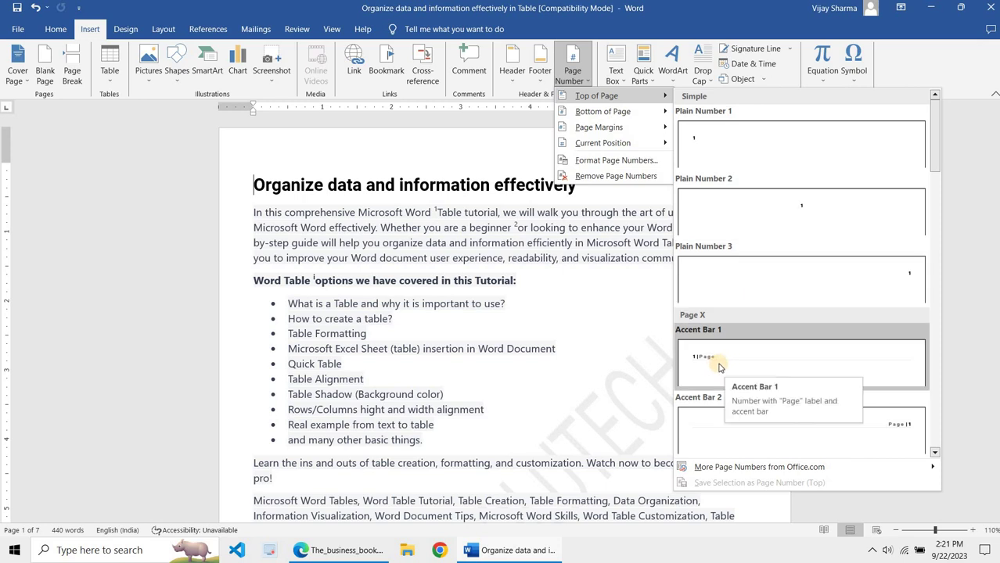
scroll(707, 365, "down", 10)
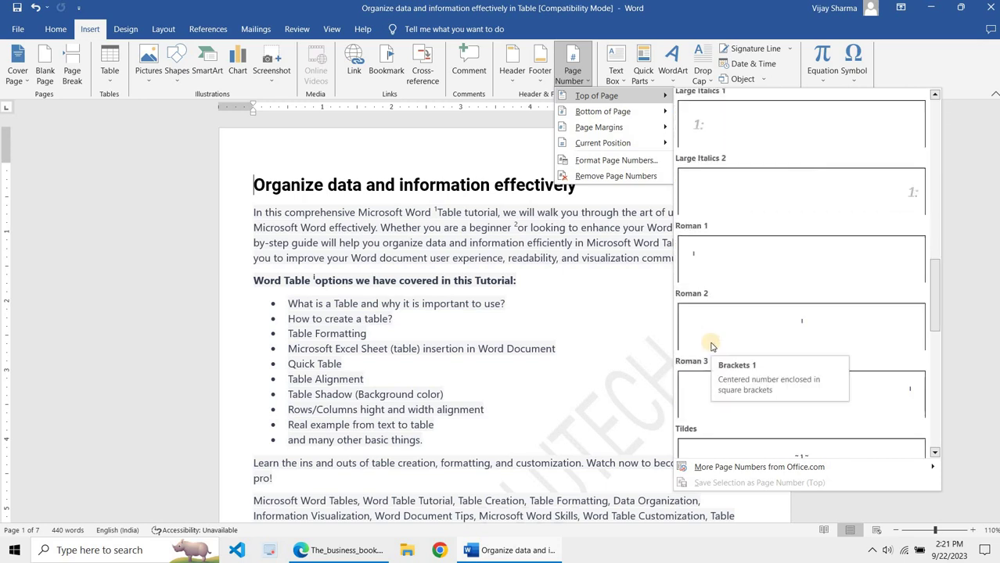
scroll(712, 346, "down", 10)
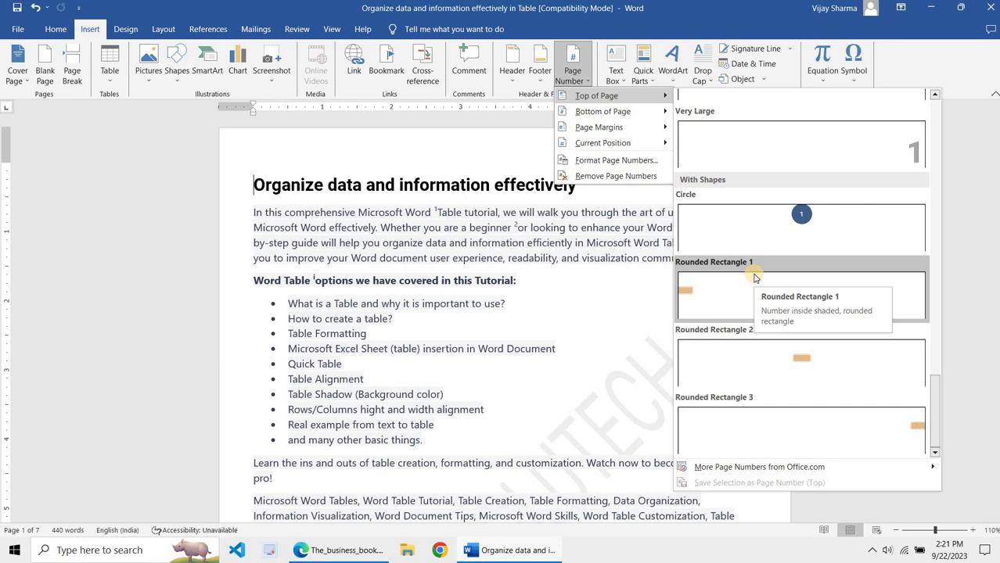
scroll(755, 277, "up", 5)
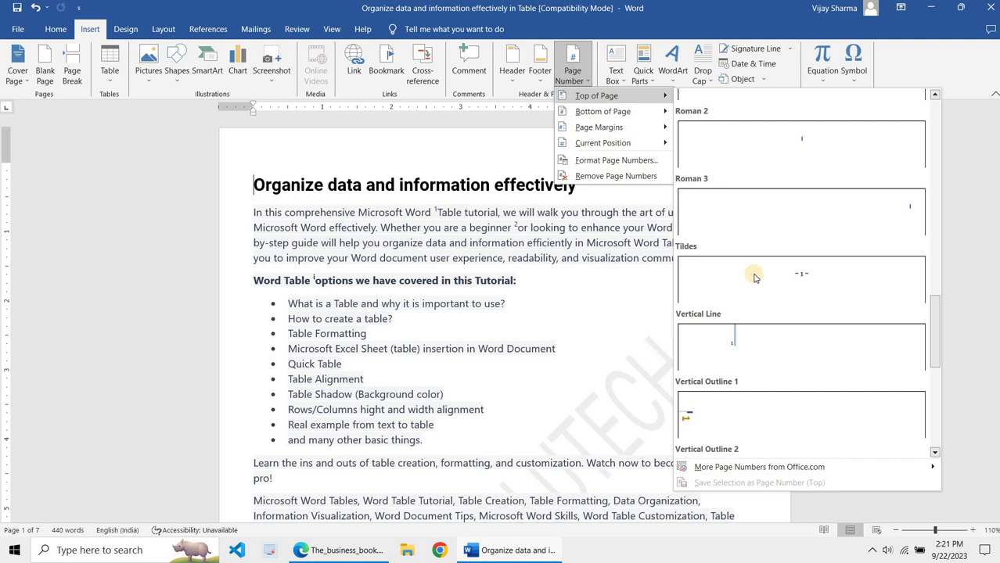
scroll(756, 277, "up", 3)
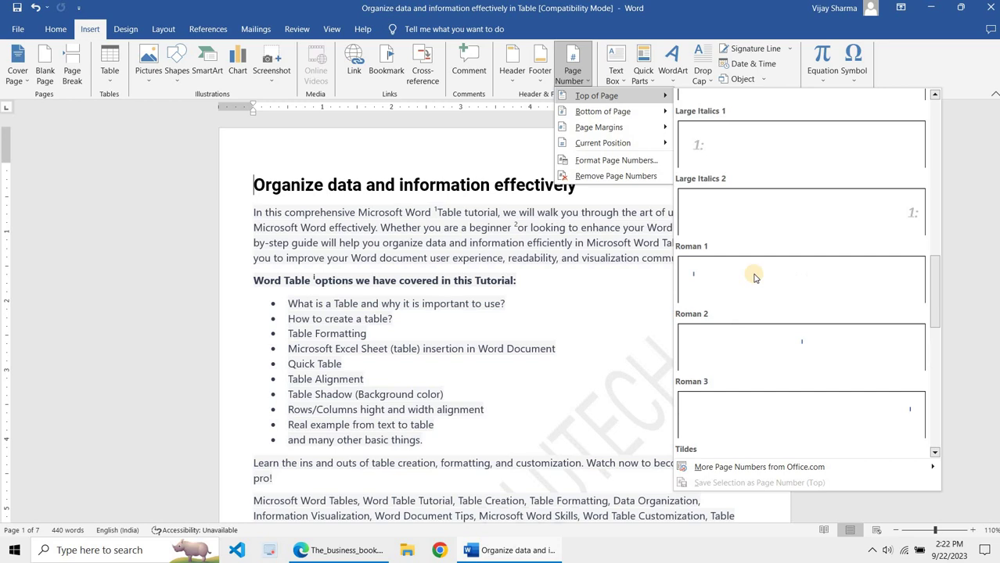
scroll(756, 277, "up", 10)
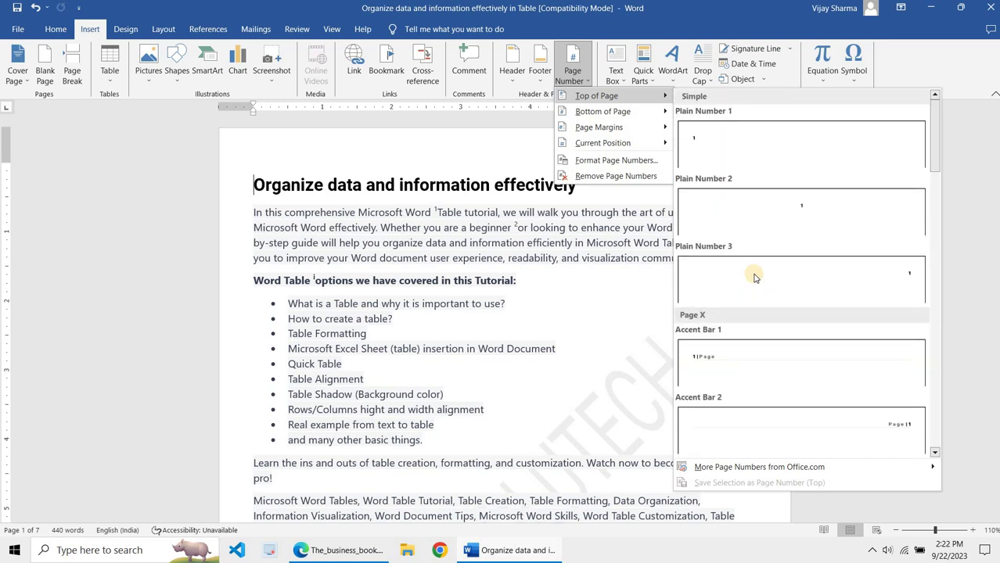
left_click(735, 365)
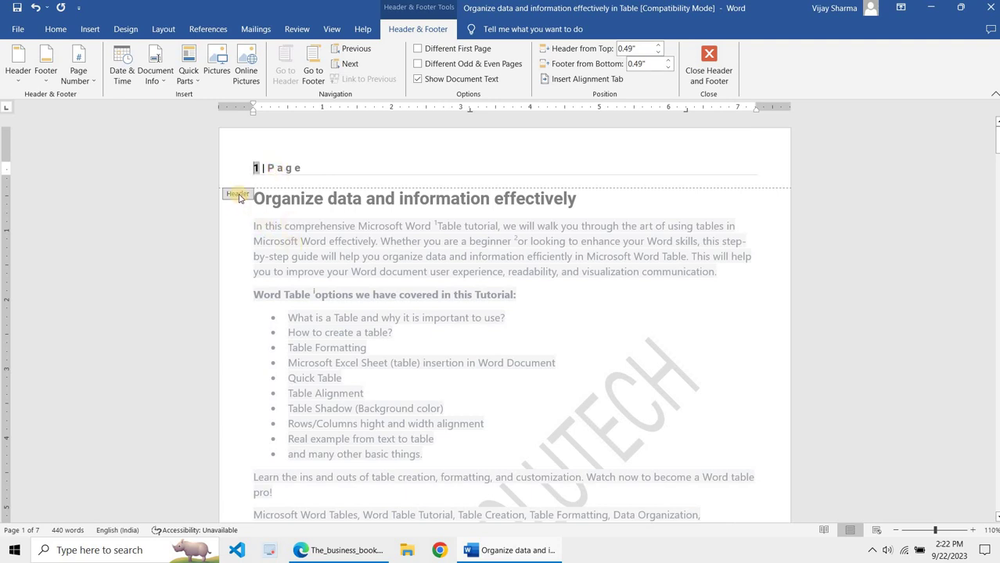
Leave the header, reopen it for editing, and return to the body text of the first page.
left_click(289, 168)
double_click(308, 244)
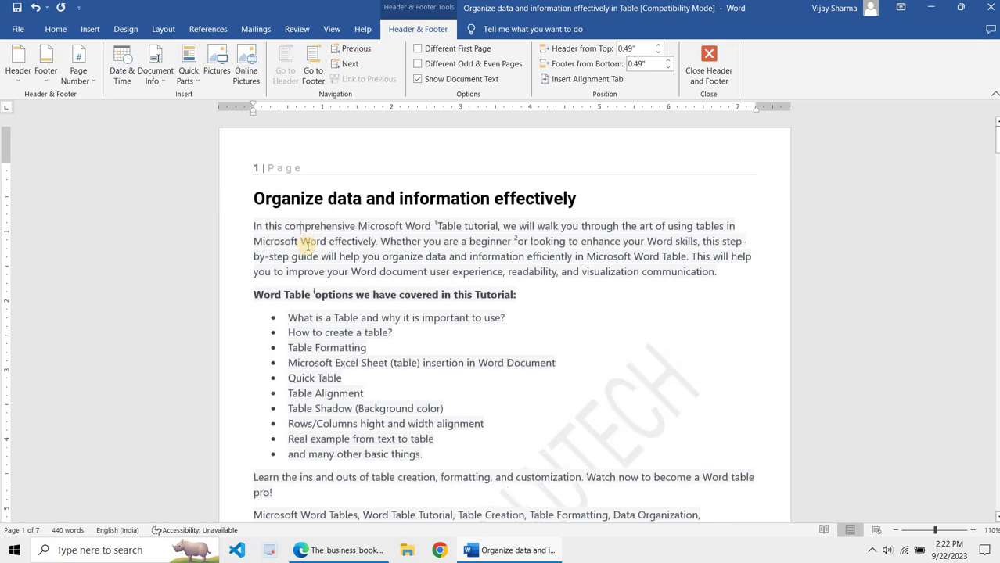
double_click(319, 171)
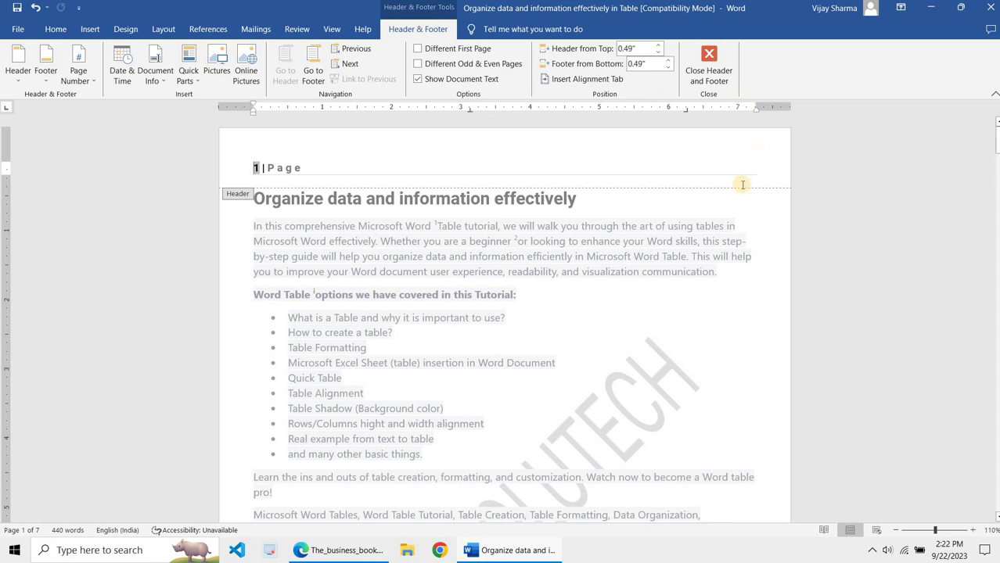
double_click(377, 300)
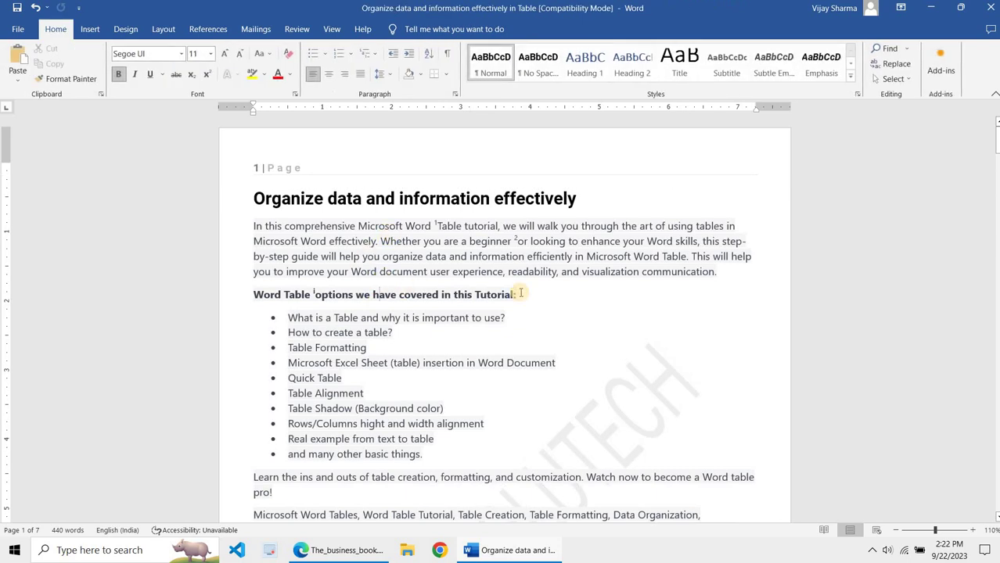
Examine the page numbers in the headers of the document's following pages.
key("End")
scroll(304, 171, "down", 10)
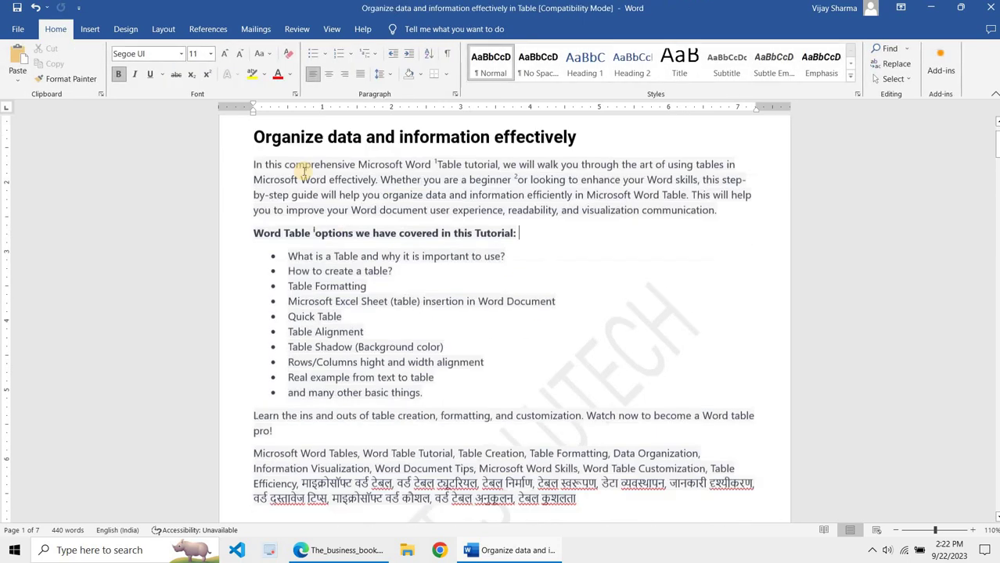
scroll(253, 186, "down", 3)
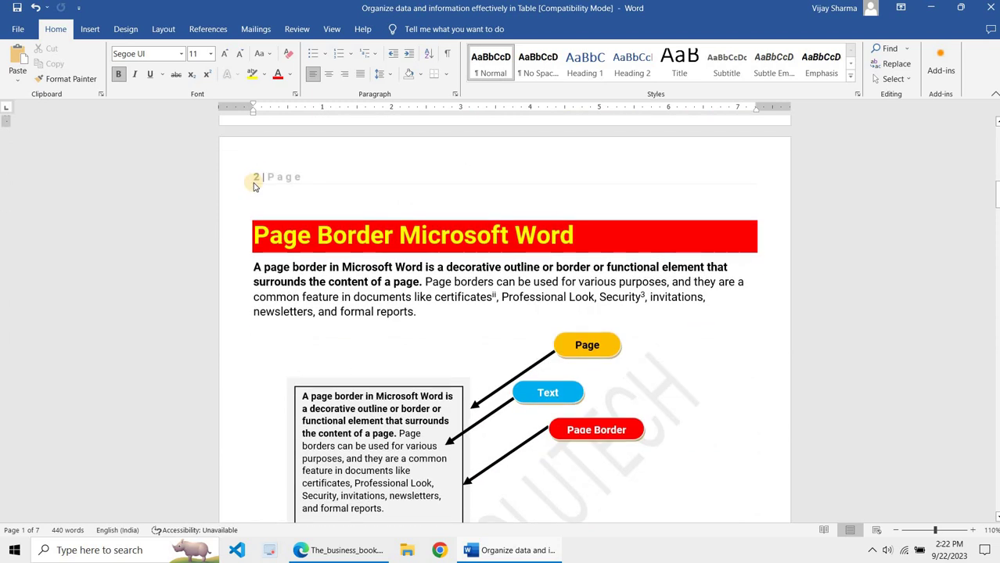
scroll(254, 182, "down", 15)
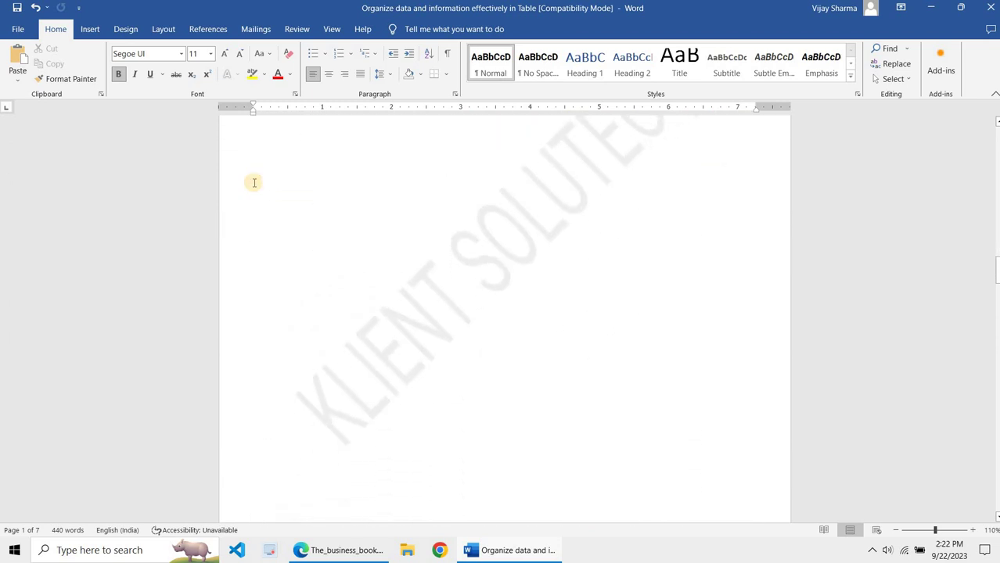
scroll(254, 182, "down", 10)
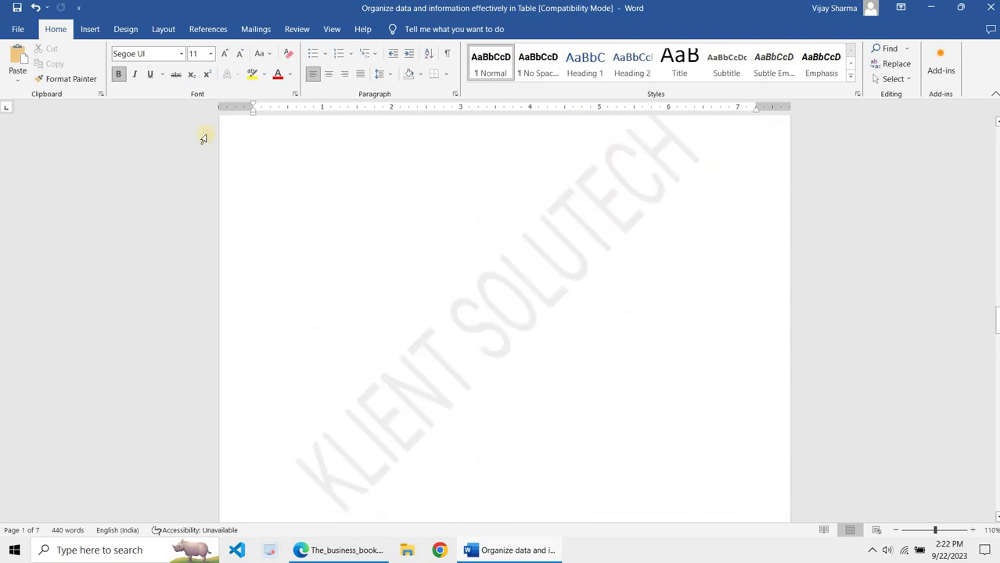
left_click(293, 144)
scroll(282, 161, "up", 4)
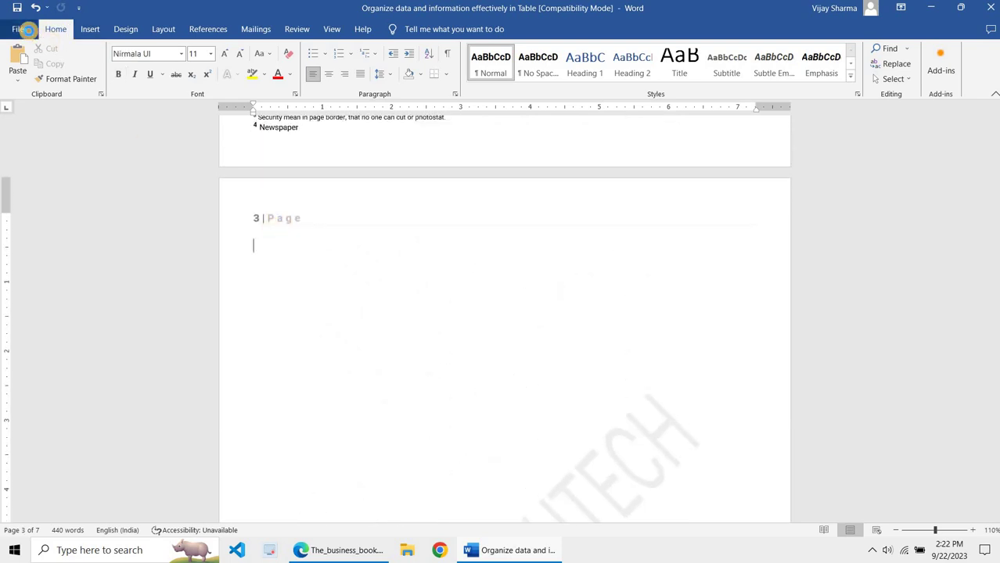
Create a new blank document, insert page numbers at the top of the page in the Accent Bar 1 style, and leave the header.
key("ctrl+n")
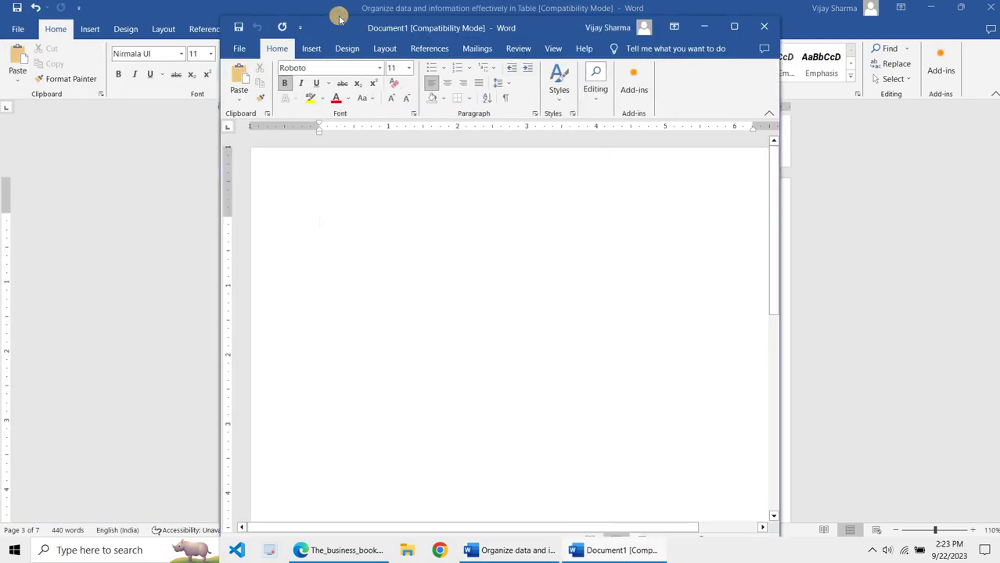
left_click_drag(339, 17, 340, 2)
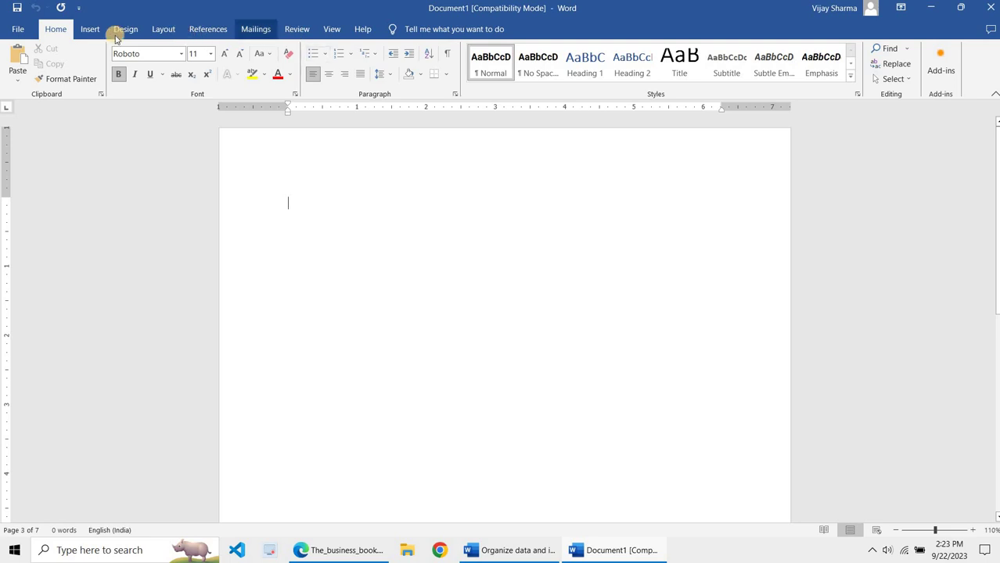
left_click(90, 29)
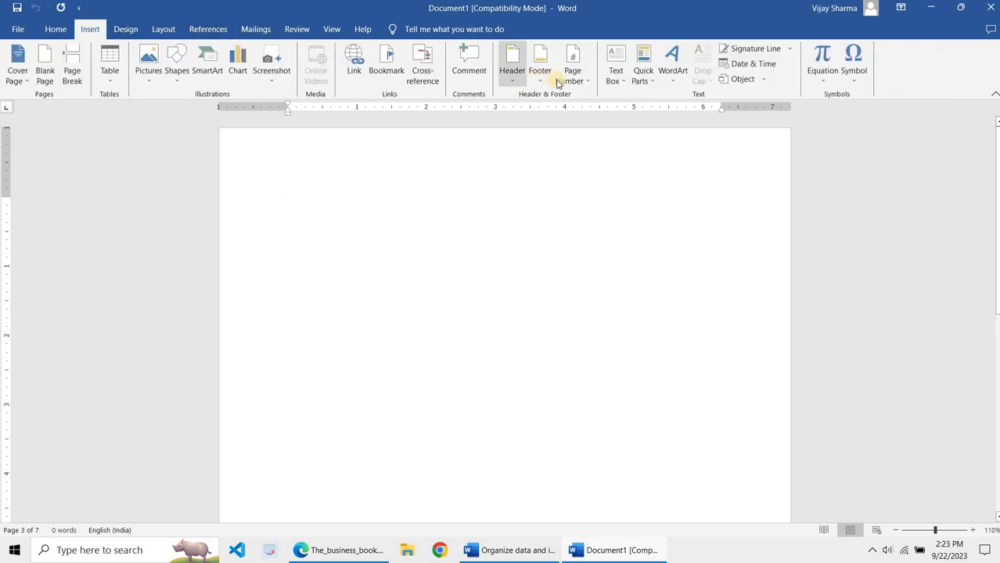
left_click(572, 74)
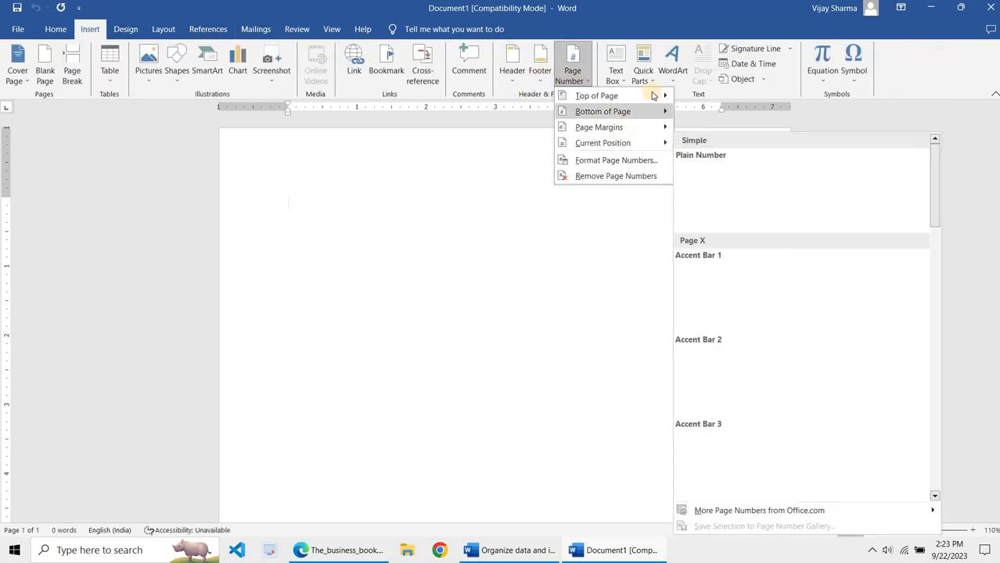
mouse_move(653, 95)
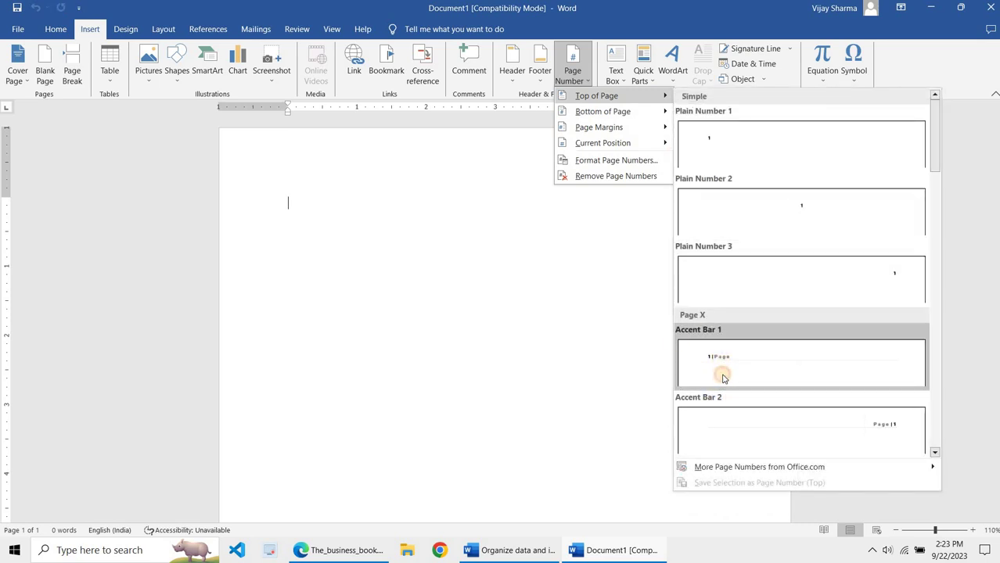
left_click(654, 322)
double_click(614, 313)
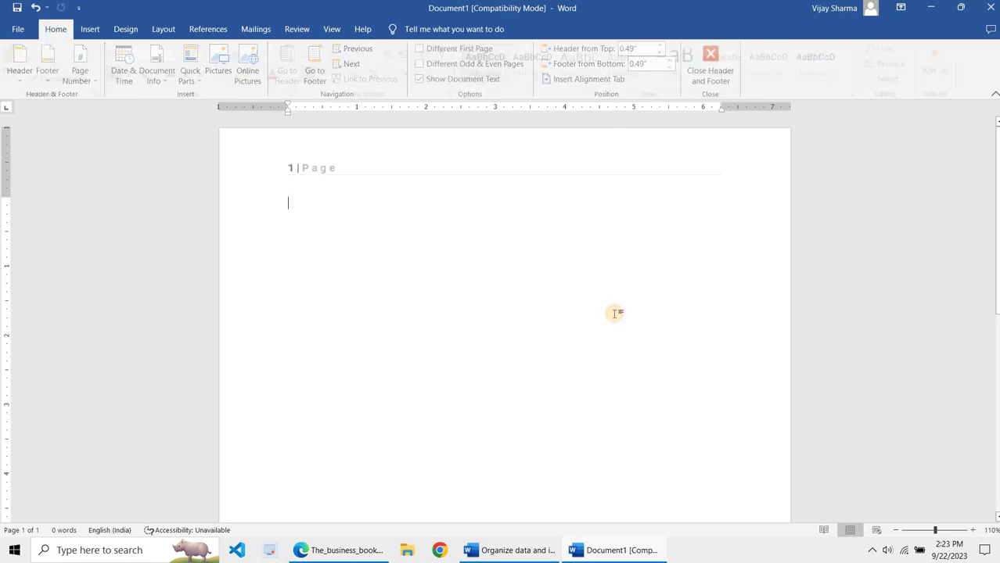
Check the page numbers on the new document's blank pages up to page 4 and close it without saving.
scroll(614, 313, "down", 20)
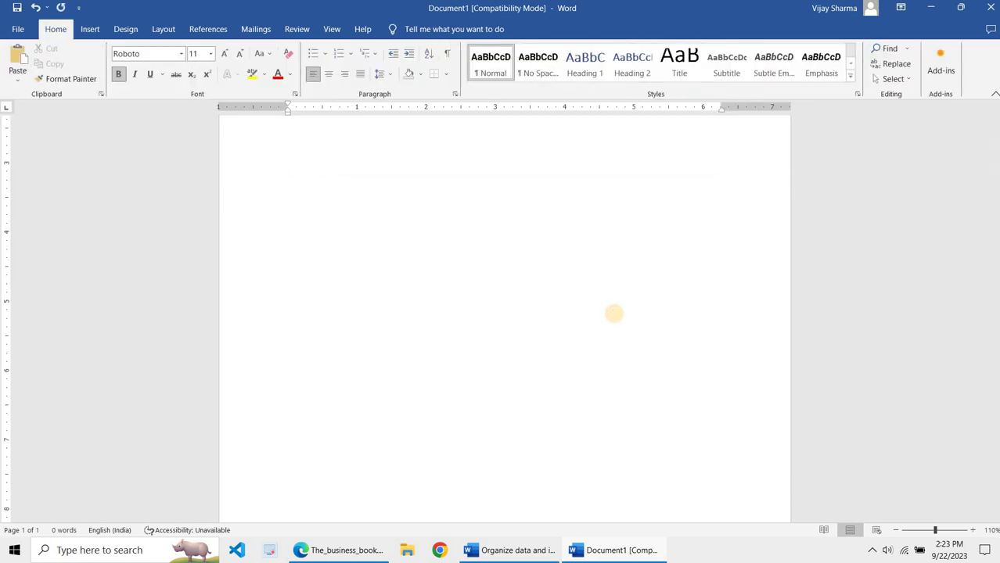
scroll(614, 313, "down", 20)
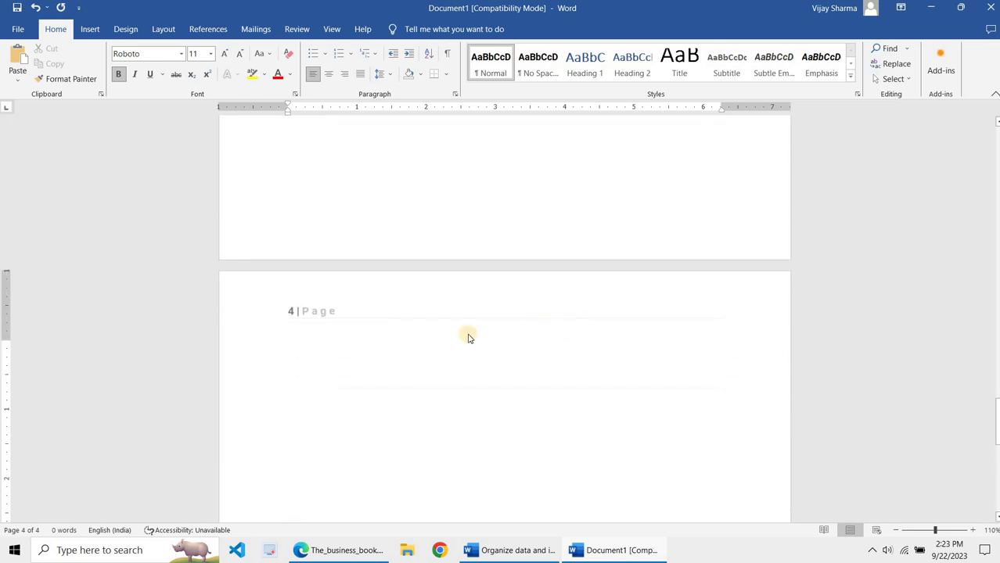
scroll(437, 332, "down", 5)
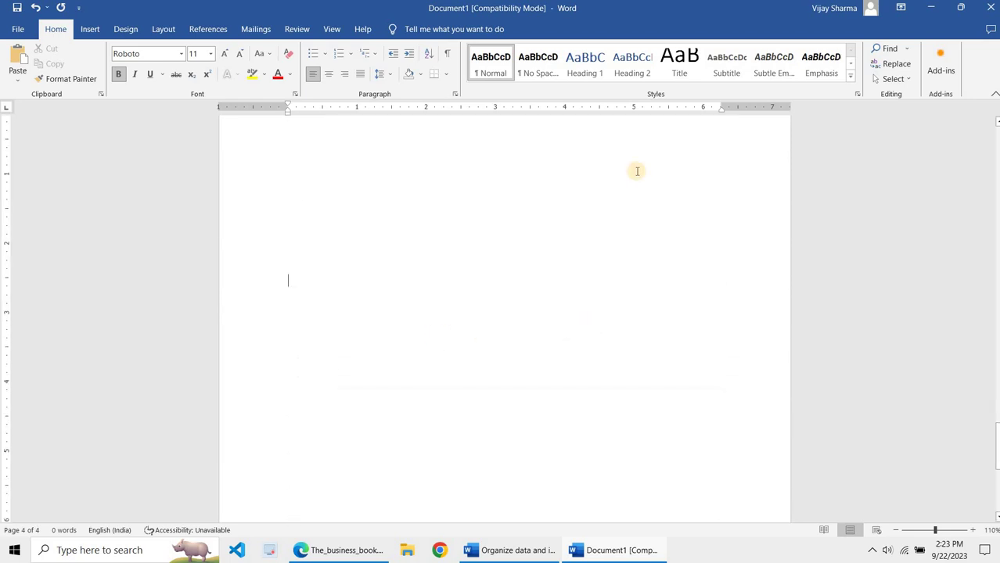
left_click(993, 10)
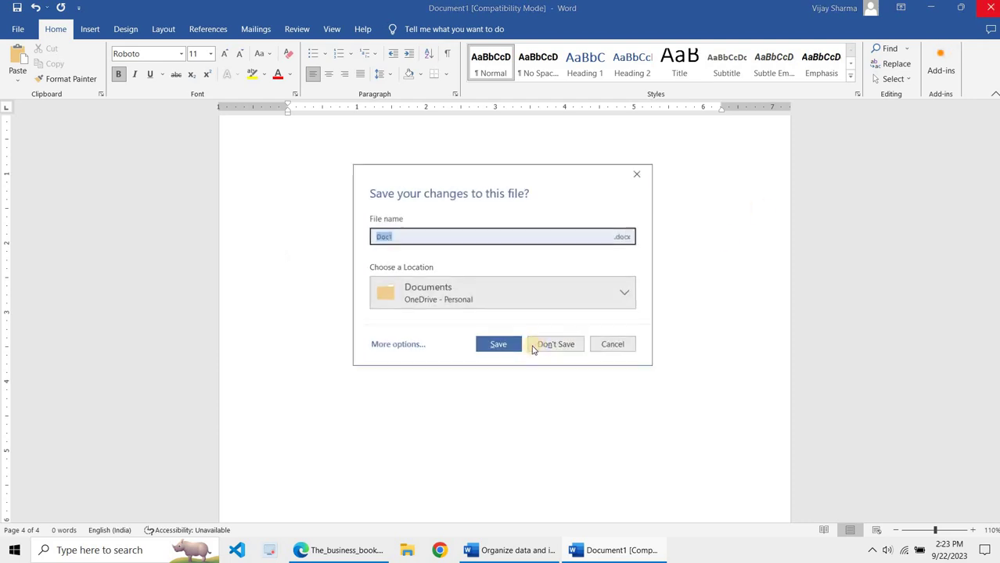
left_click(532, 345)
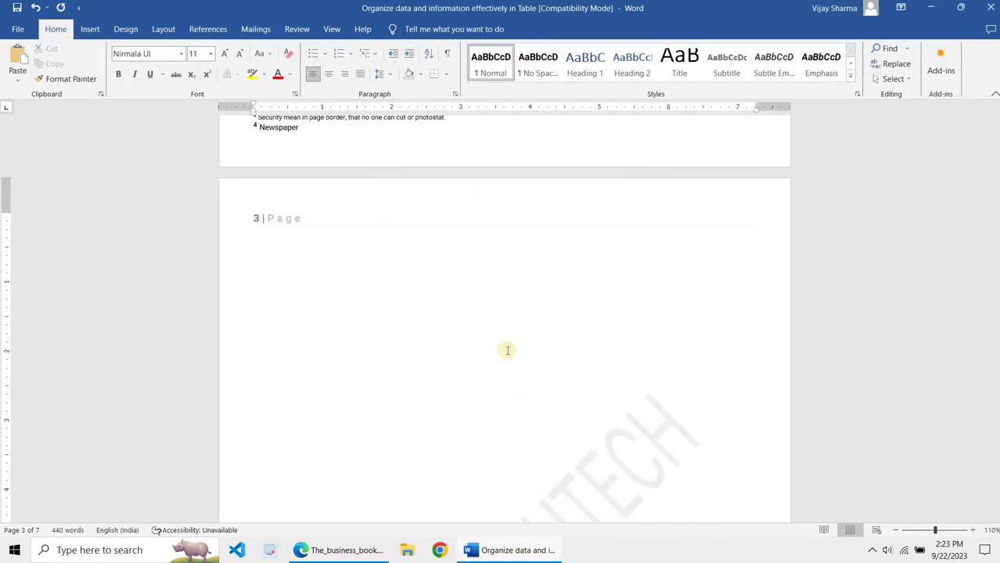
Return to the first page of the original document and review the available page number placement and formatting options.
scroll(384, 381, "up", 20)
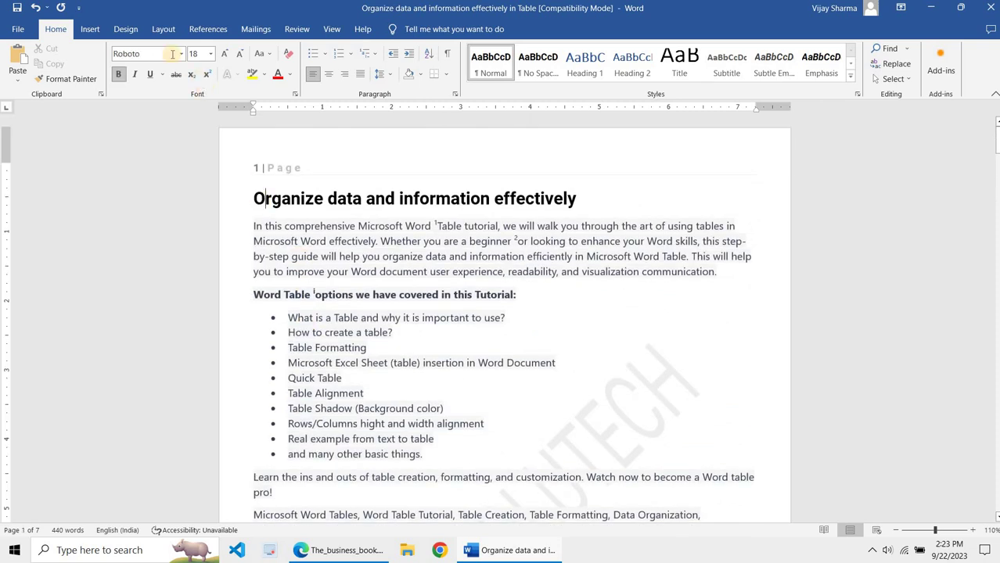
left_click(93, 29)
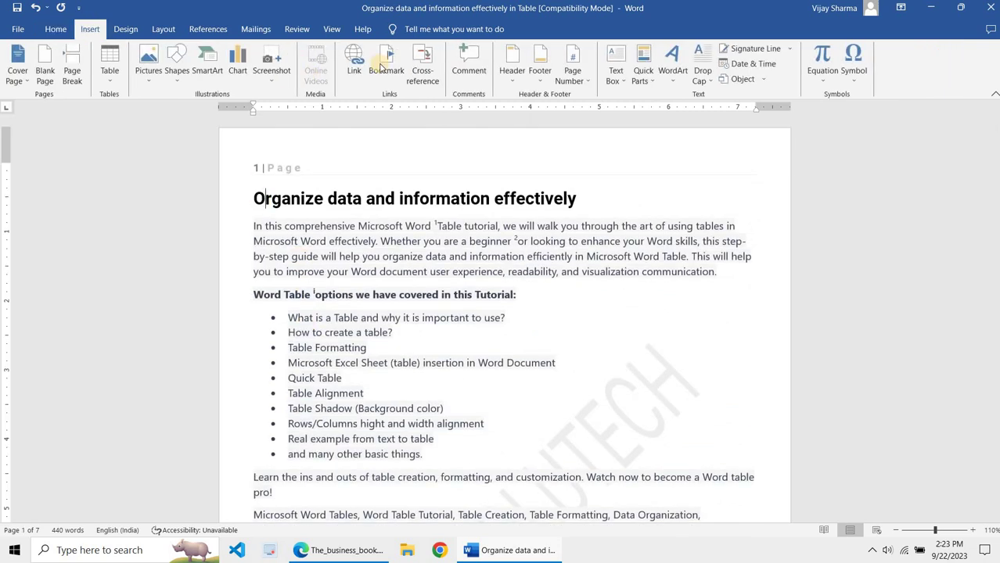
left_click(572, 74)
mouse_move(615, 146)
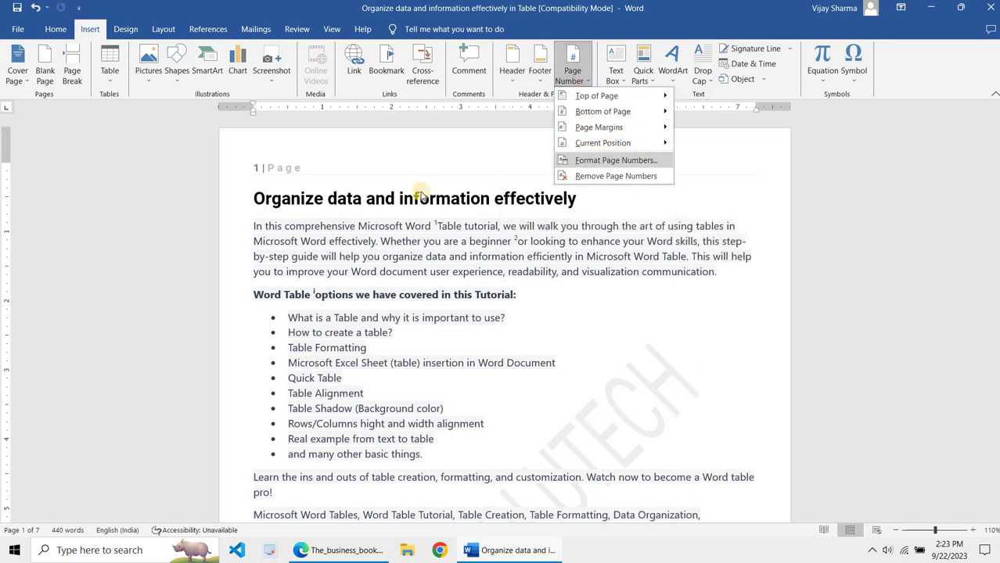
Open the first page's header for editing, close it, and return to the body text.
left_click(439, 172)
double_click(440, 171)
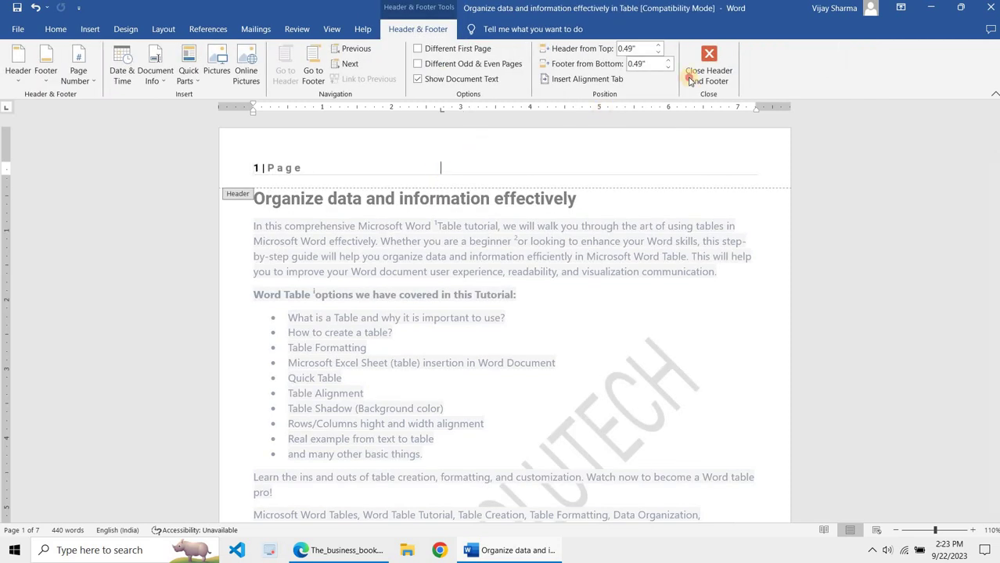
left_click(709, 67)
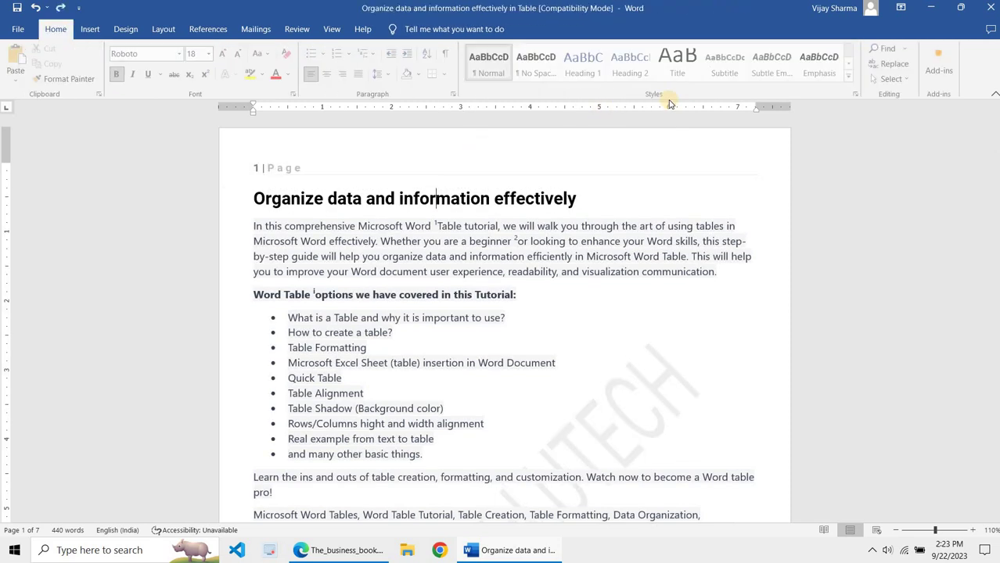
double_click(411, 227)
Reopen the header, insert page numbers at the bottom of the page in the Accent Bar 1 style, and return to the body text.
double_click(347, 169)
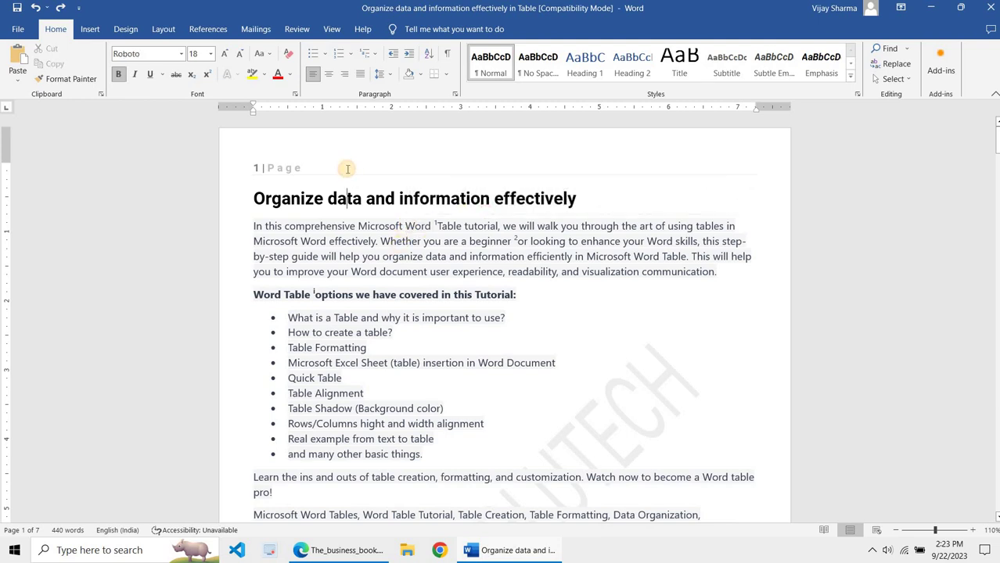
left_click(332, 168)
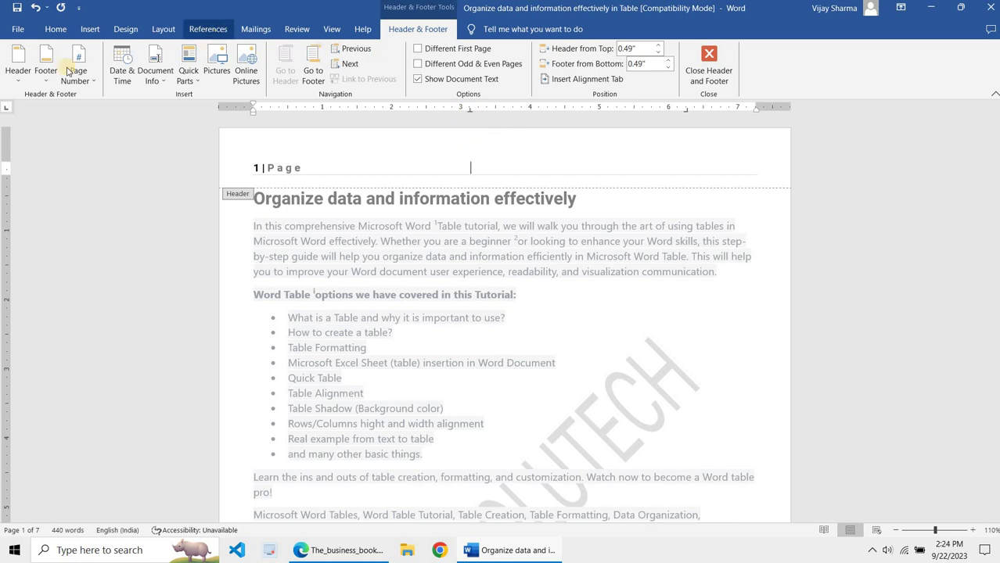
left_click(19, 78)
left_click(92, 80)
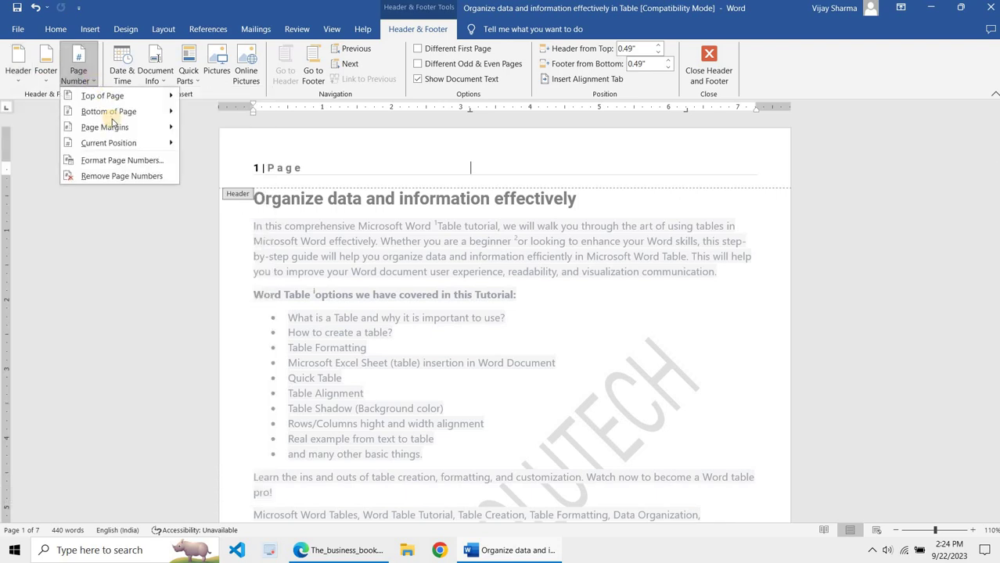
mouse_move(113, 115)
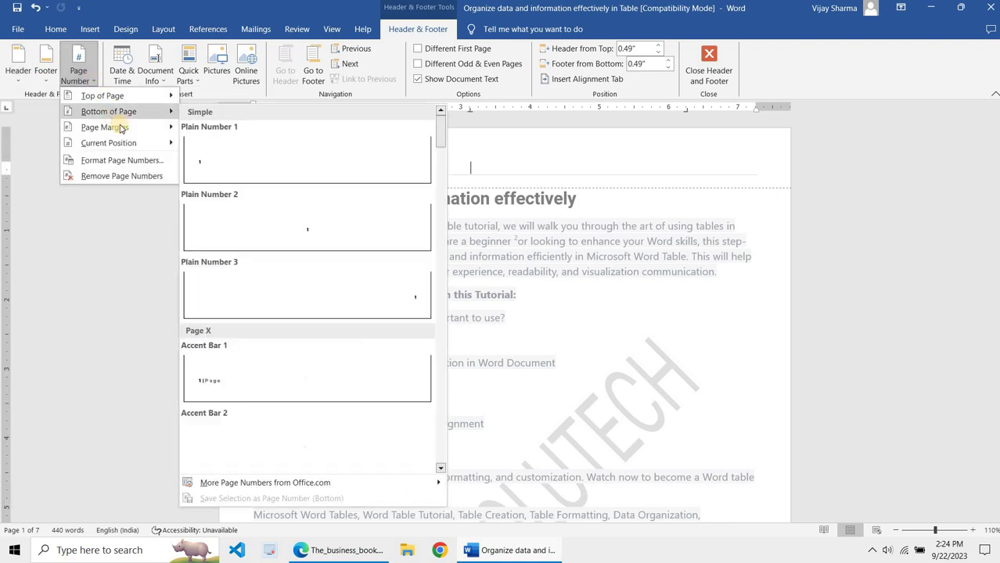
left_click(286, 364)
scroll(400, 194, "down", 3)
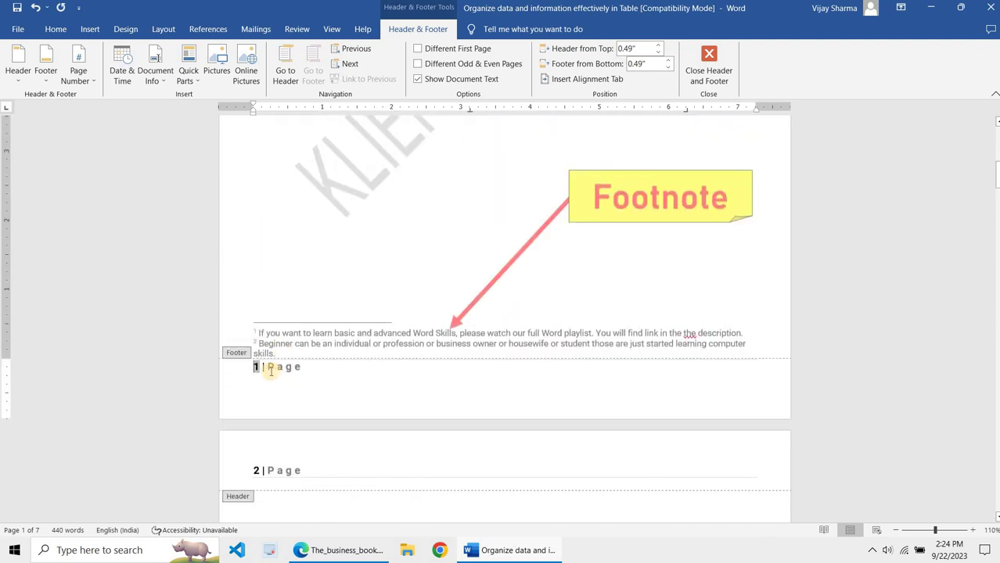
scroll(271, 375, "up", 10)
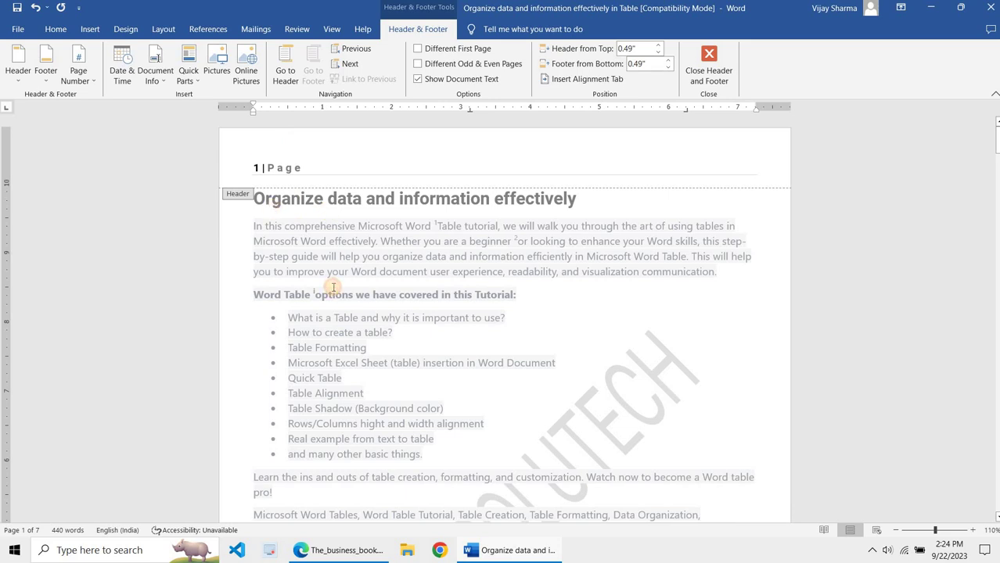
double_click(356, 235)
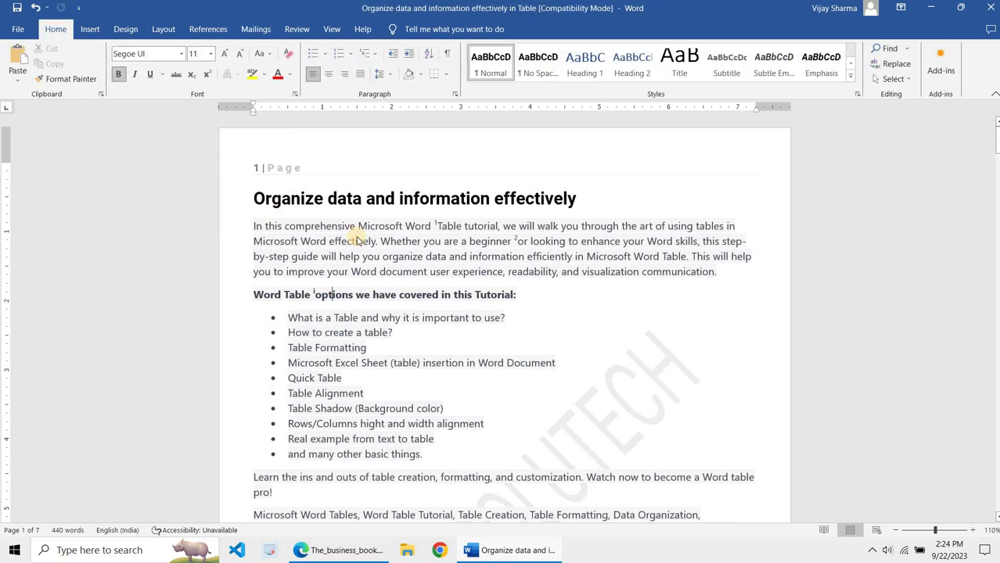
Create another new blank document and maximize its window.
key("alt+Tab")
key("Escape")
key("ctrl+n")
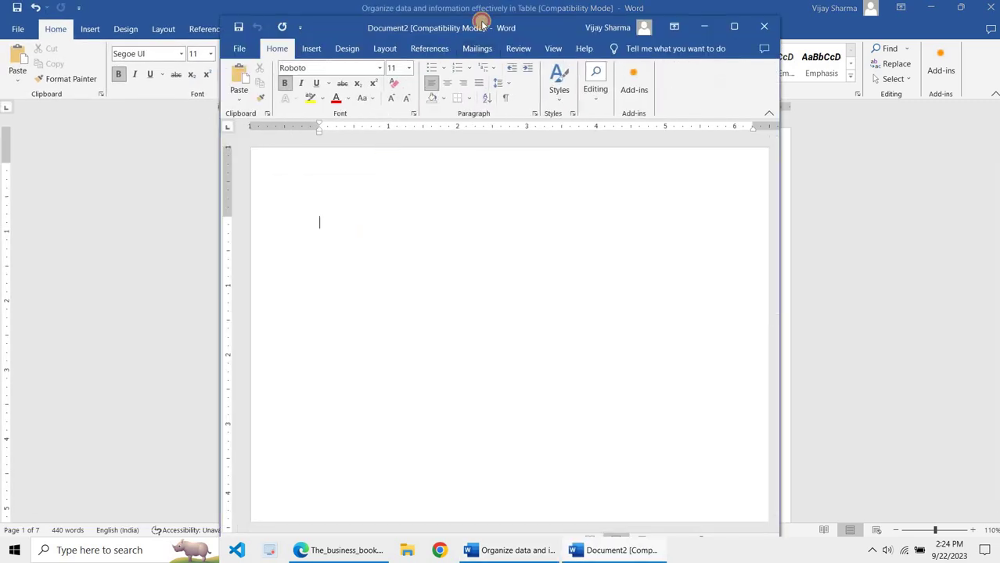
key("super+Left")
key("super+Up")
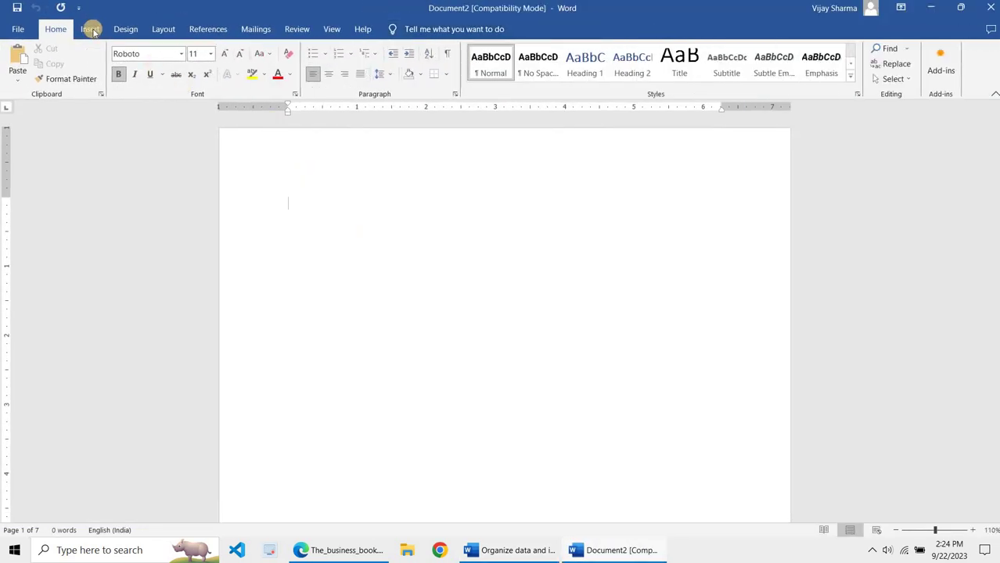
Browse the built-in header designs and insert the Sideline header into the blank document.
left_click(91, 30)
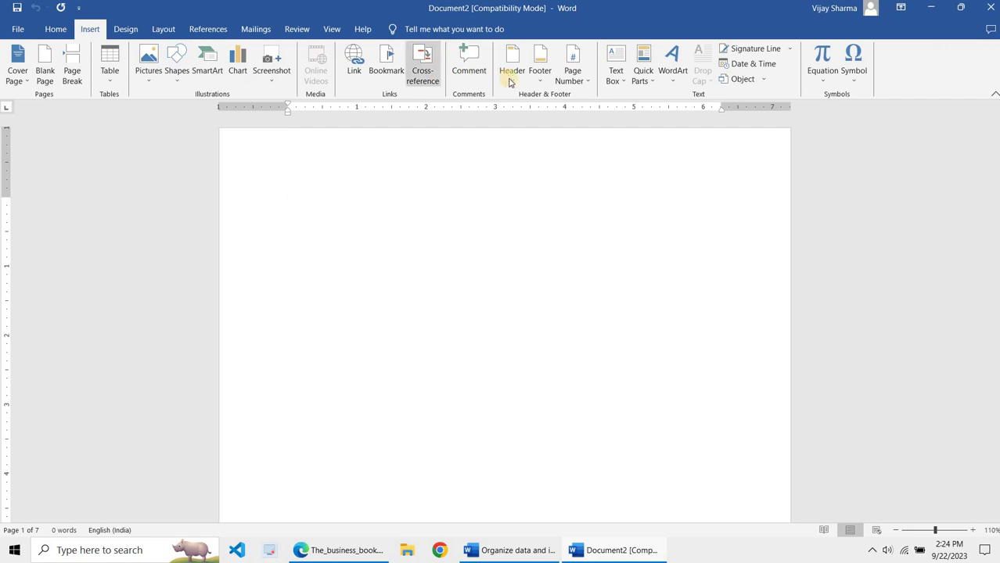
left_click(513, 79)
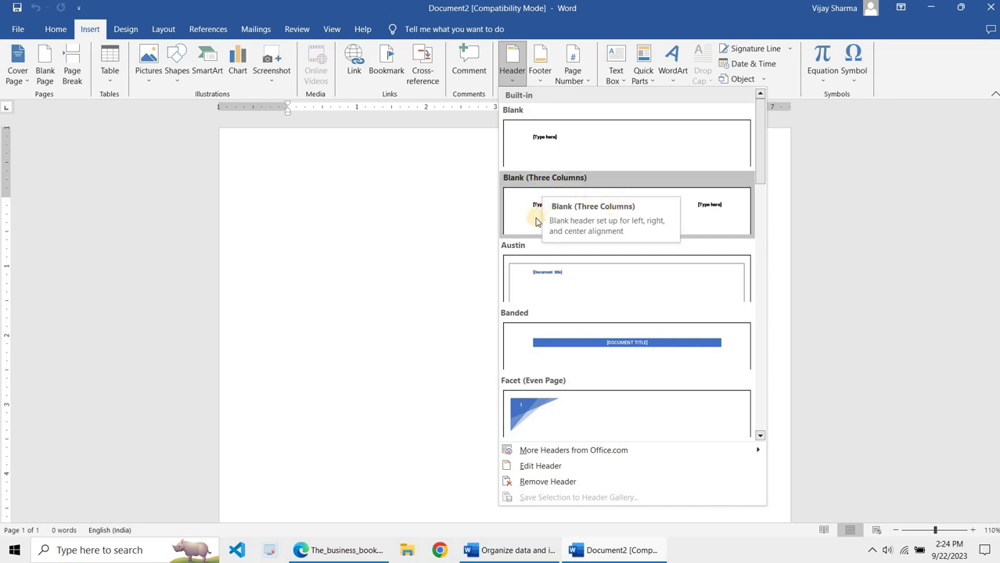
scroll(537, 222, "down", 5)
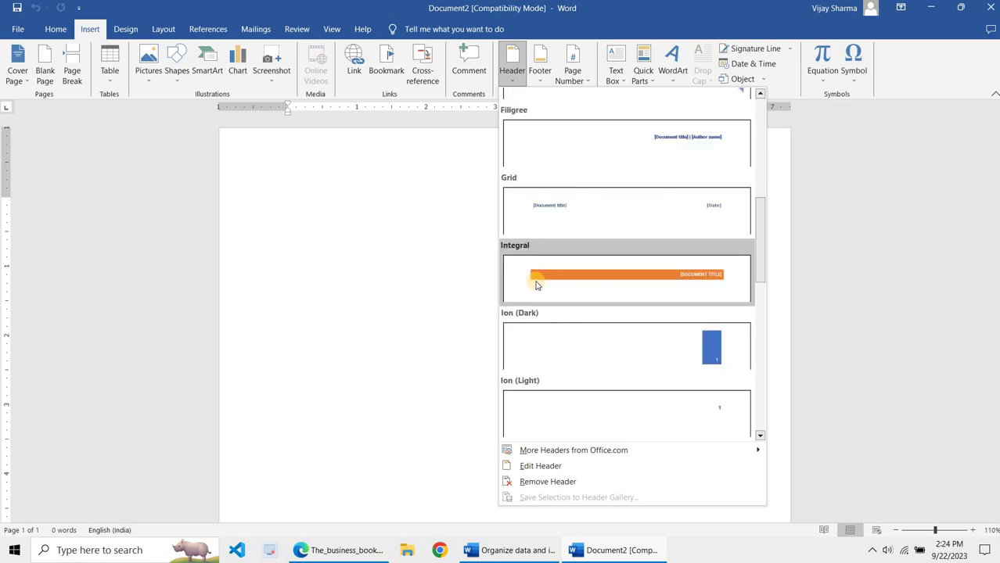
scroll(536, 284, "down", 3)
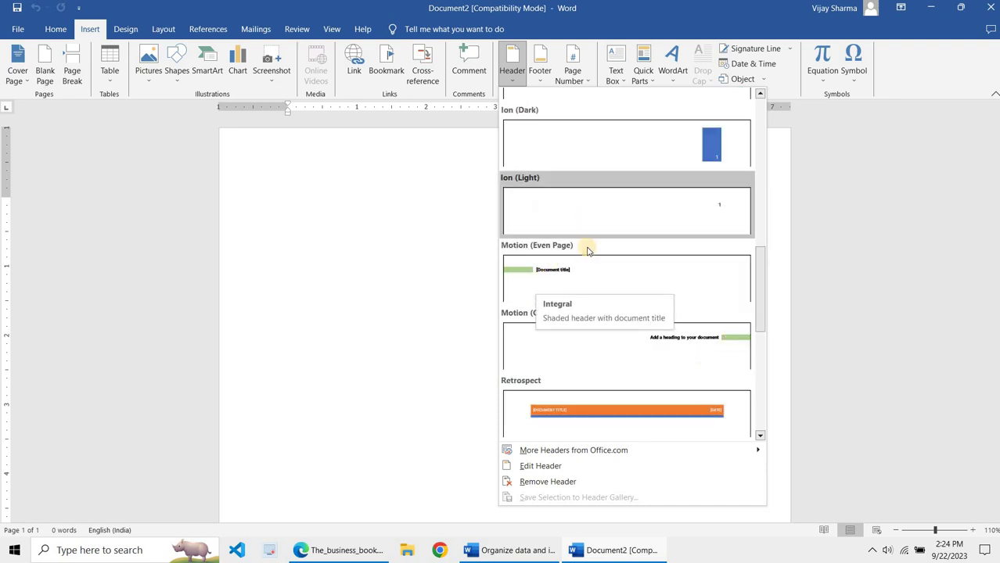
scroll(589, 250, "down", 3)
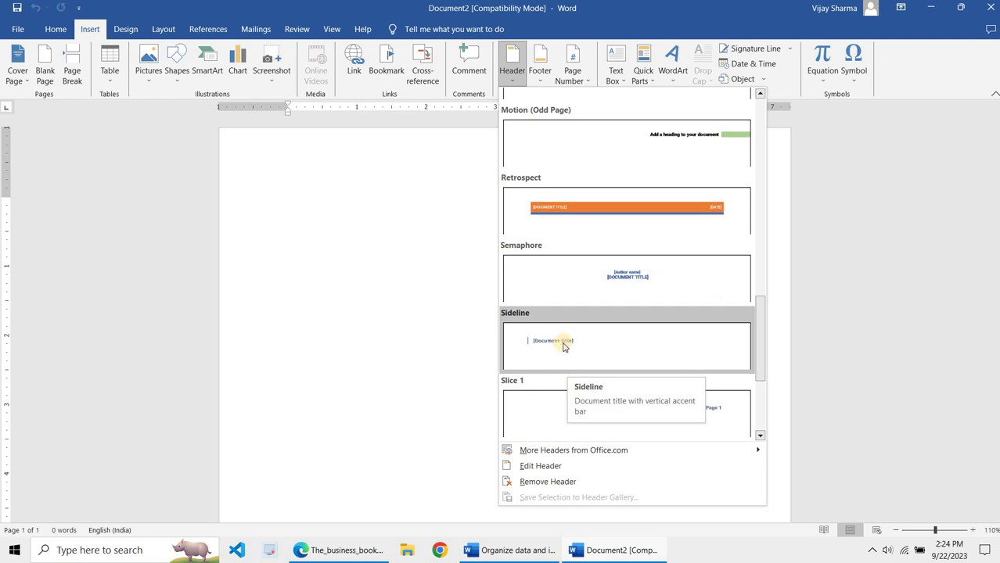
left_click(564, 346)
Replace the document title placeholder in the header with "Microsoft Word Tutorial".
left_click(359, 169)
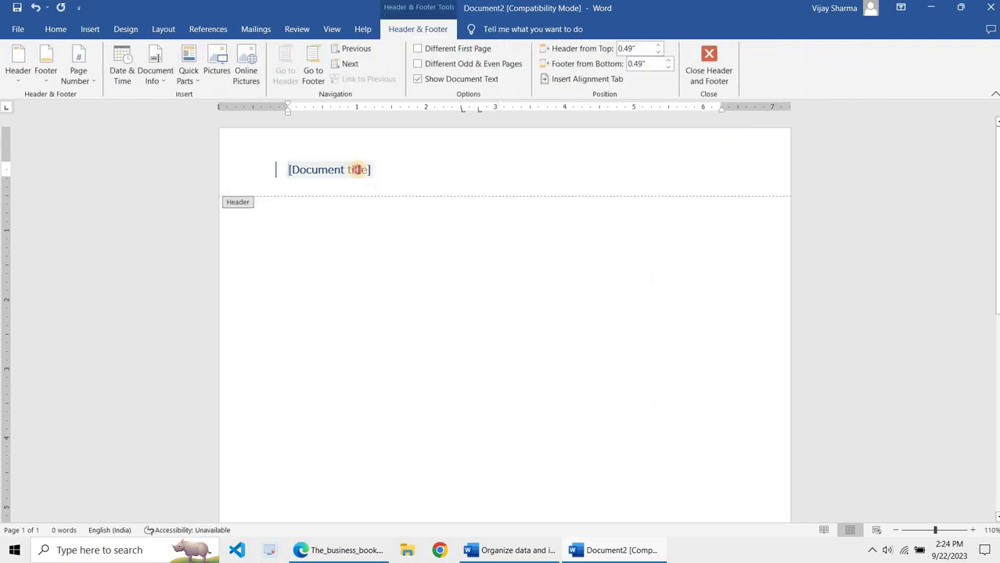
left_click(379, 172)
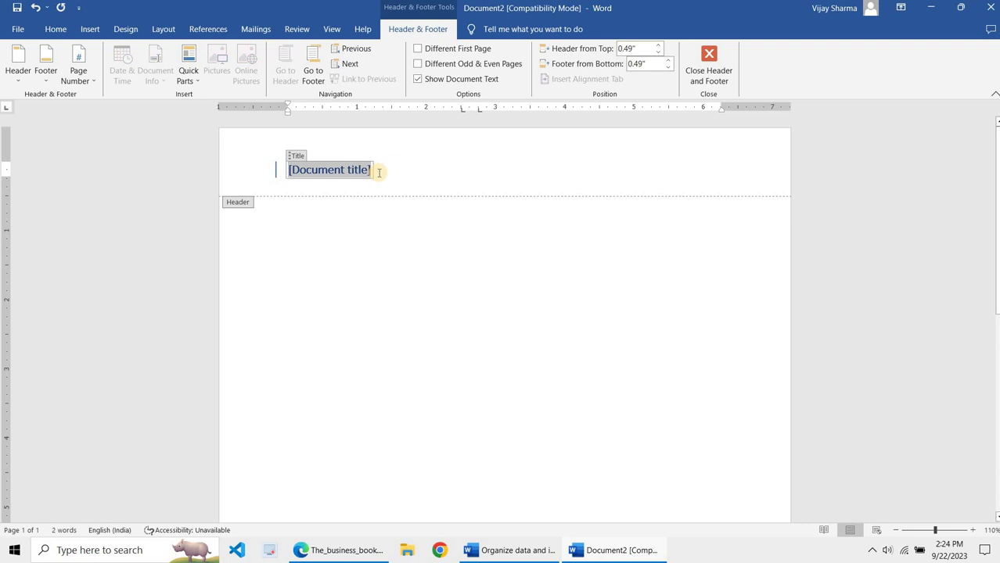
type("Microsoft Word Tutorials")
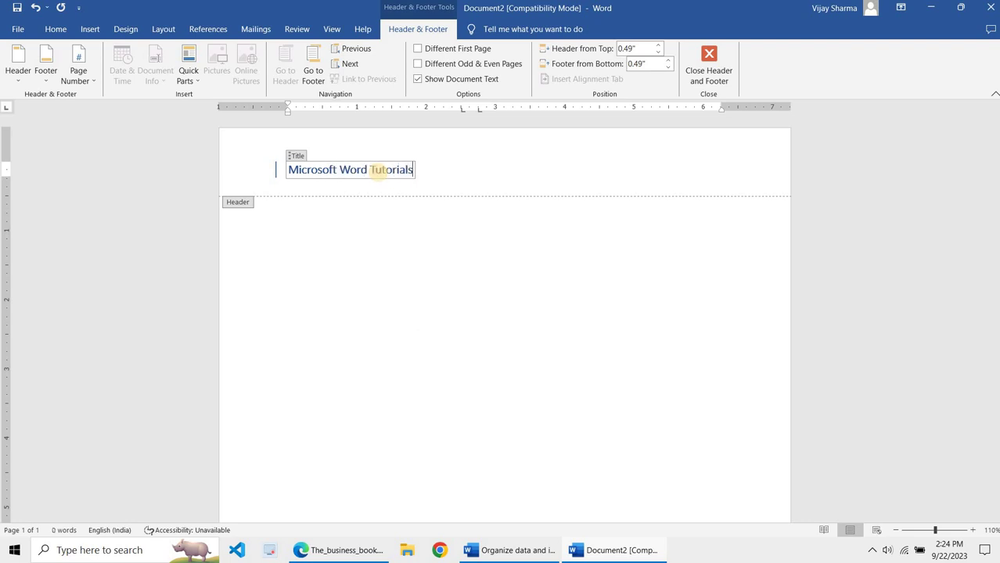
key("BackSpace")
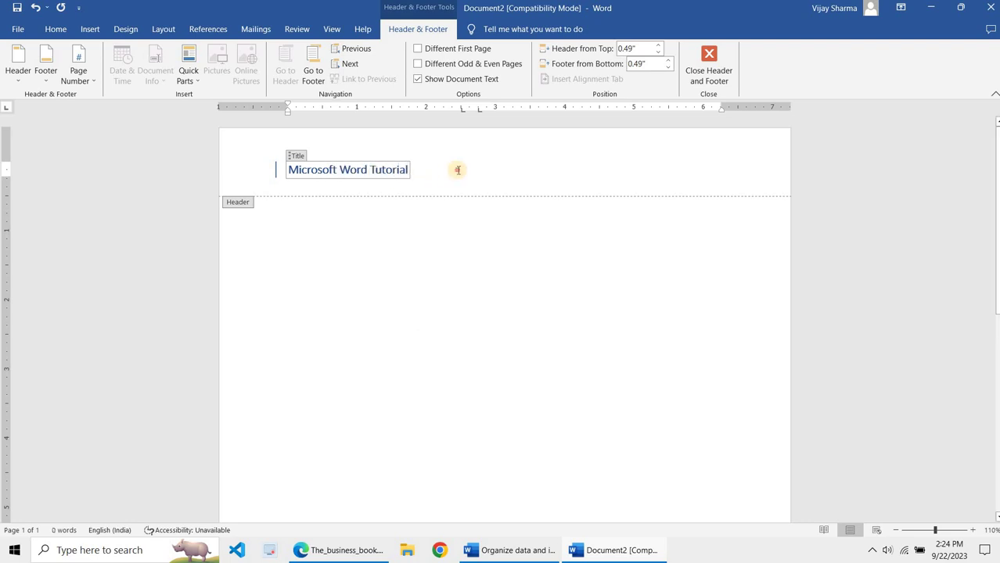
left_click(339, 170)
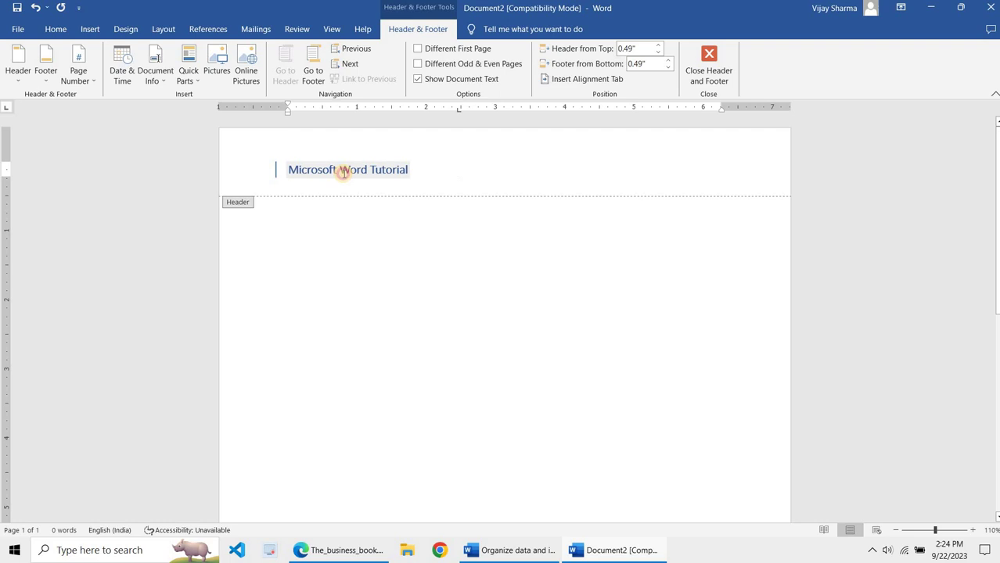
Return to the body text, reopen the header for editing, and return to the body text again.
double_click(426, 246)
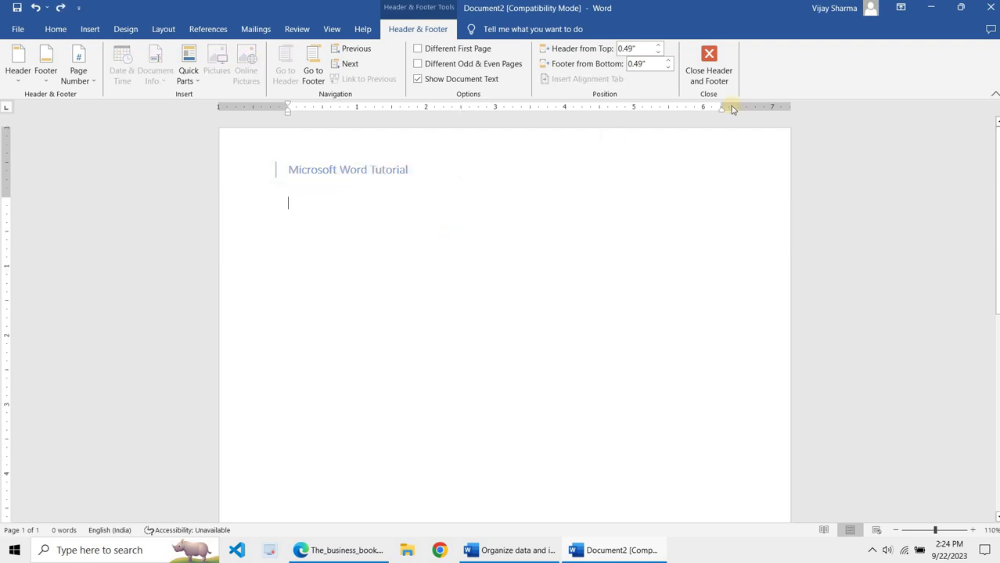
double_click(419, 170)
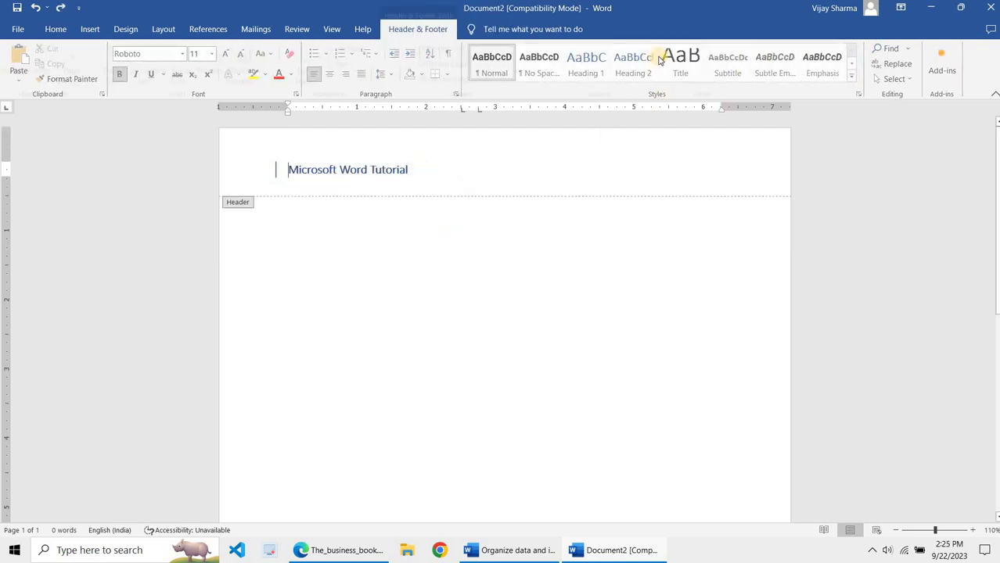
double_click(441, 246)
scroll(428, 299, "down", 5)
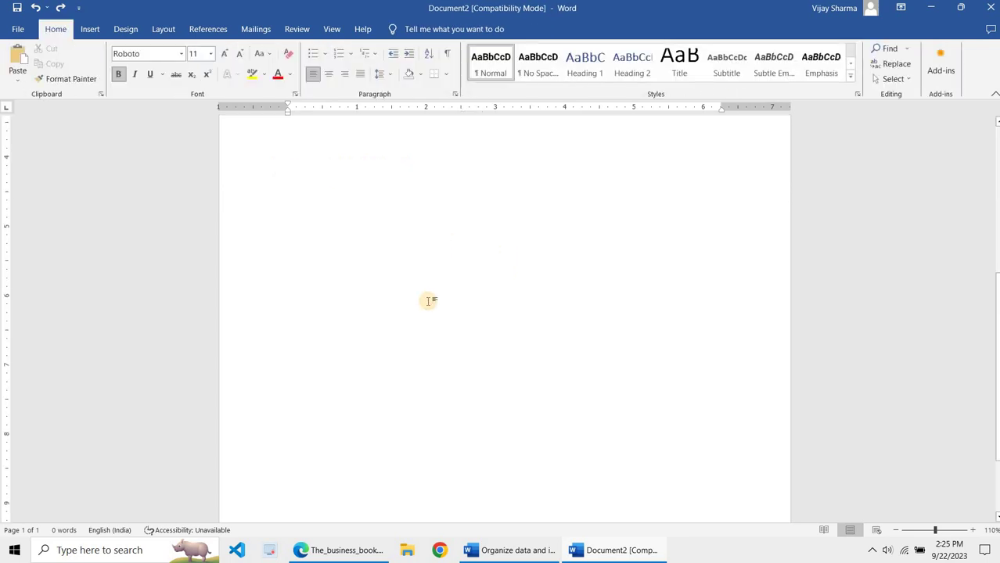
scroll(415, 311, "up", 5)
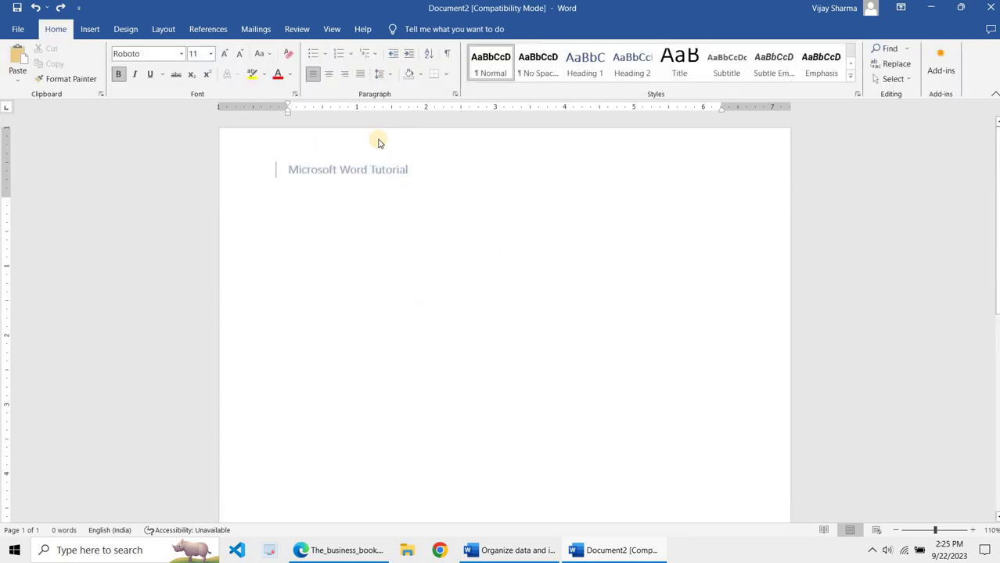
scroll(382, 226, "down", 5)
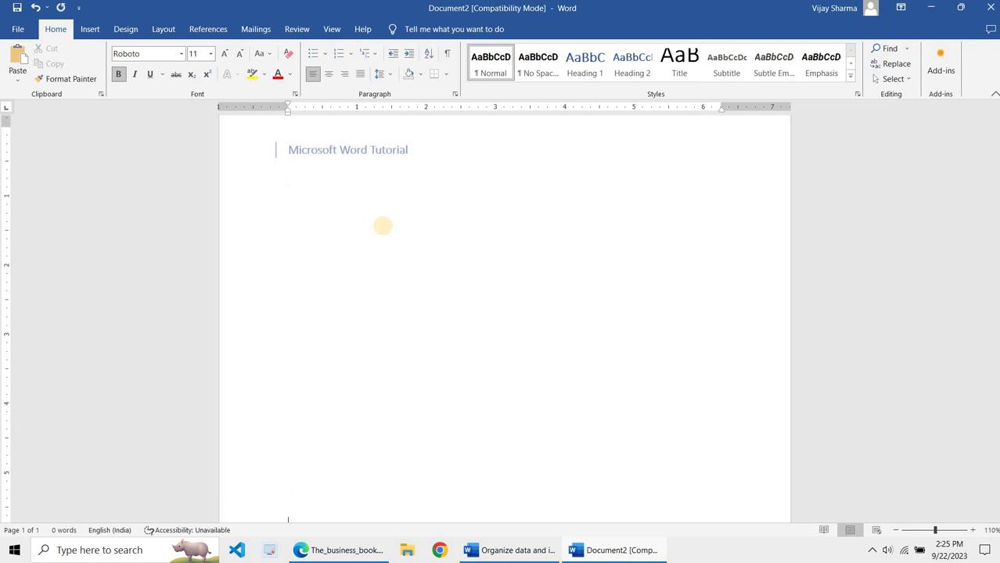
Add blank lines to the body until a second page starts, and open that page's header for editing.
key("Return")
key("Return")
key("Return")
key("Return")
key("Return")
key("Return")
key("Return")
key("Return")
key("Return")
key("Return")
key("Return")
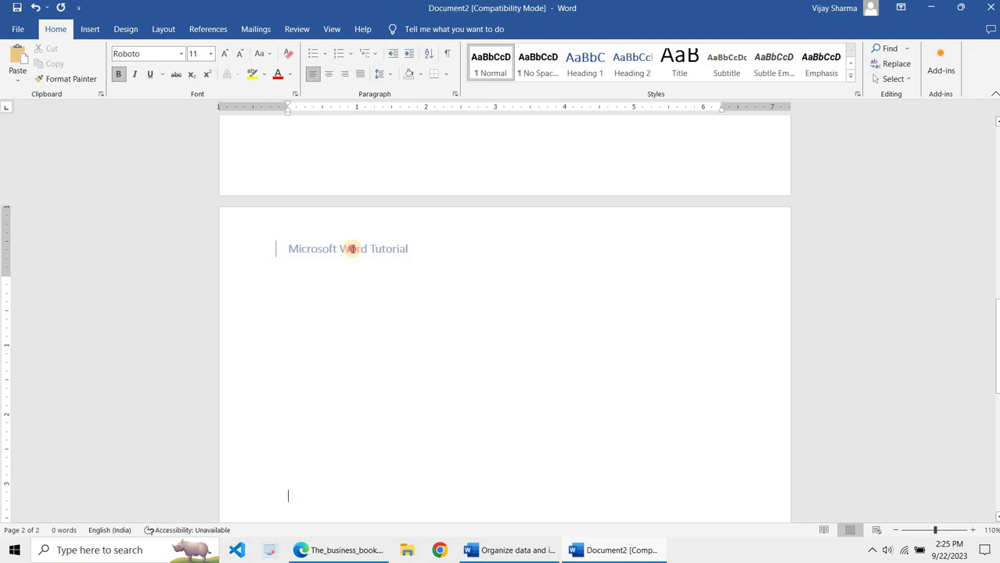
double_click(440, 245)
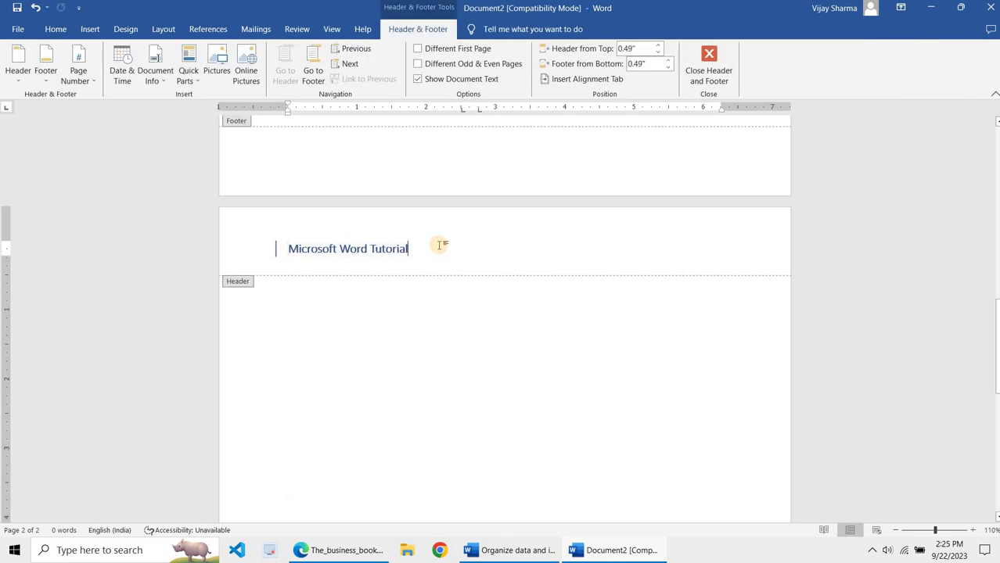
key("ctrl+a")
key("BackSpace")
type("Mic")
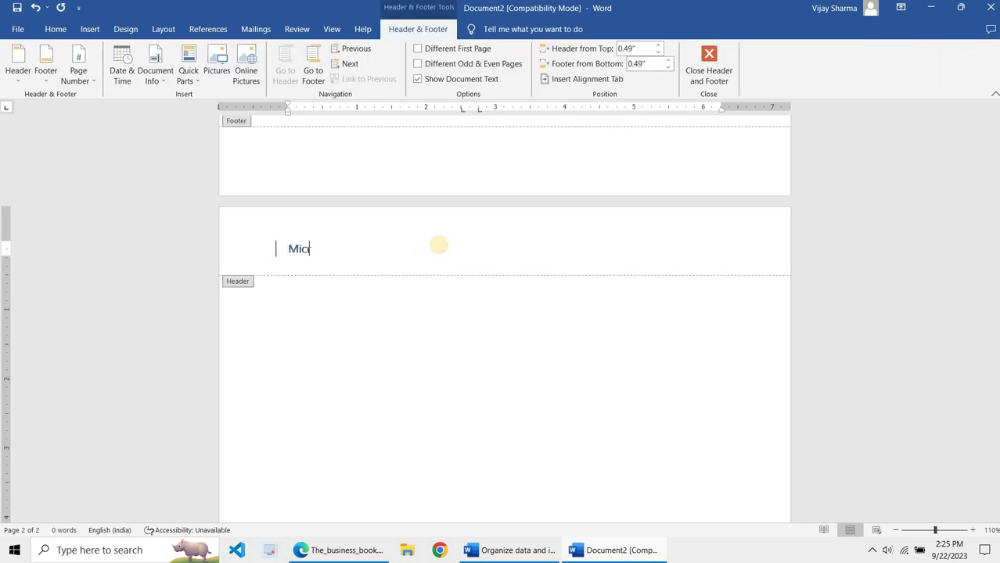
type("rosoft")
key("ctrl+z")
key("ctrl+z")
Replace the document title in the page 2 header with "Microsoft Word Notes".
type("MIcrosoft")
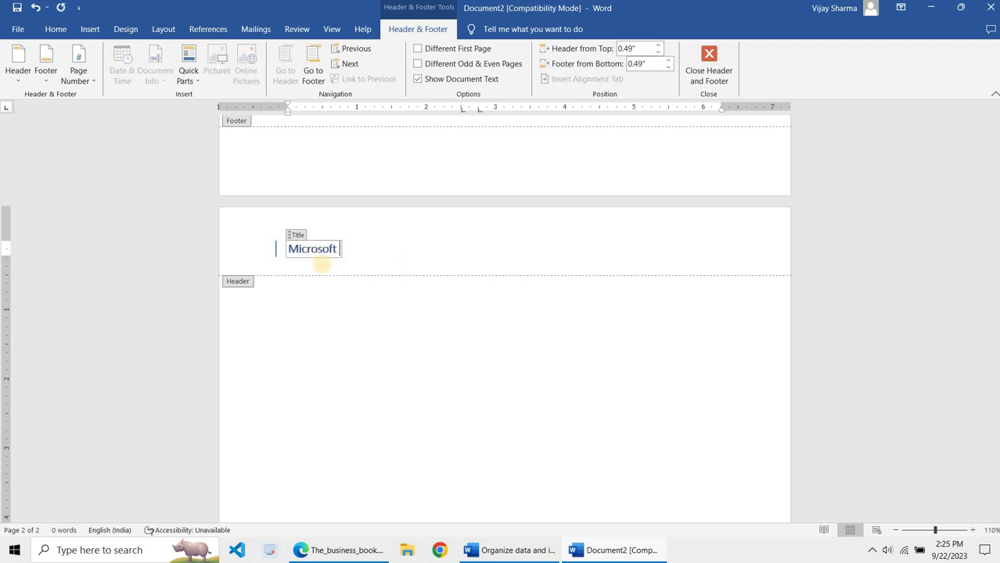
type(" Word Notes")
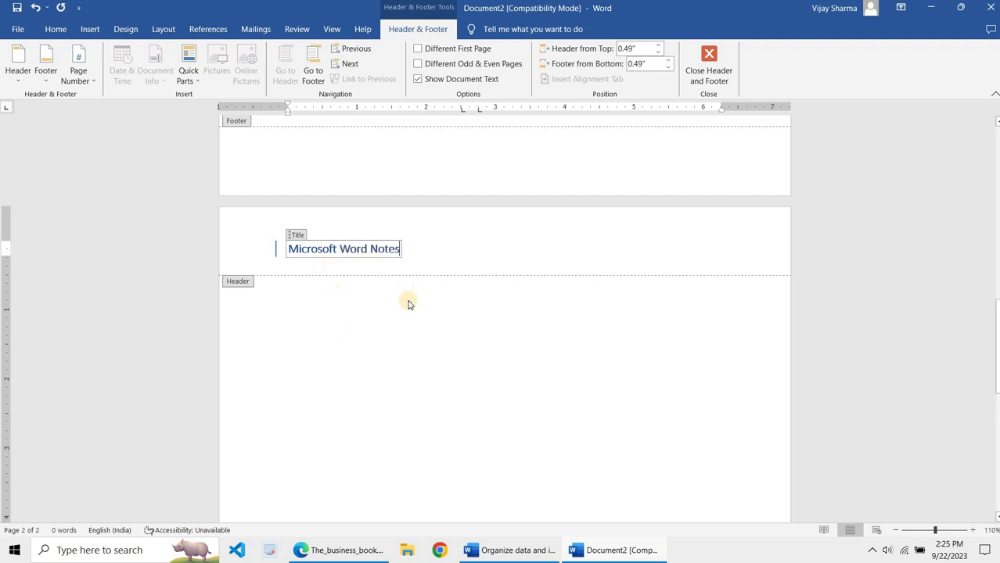
left_click(443, 262)
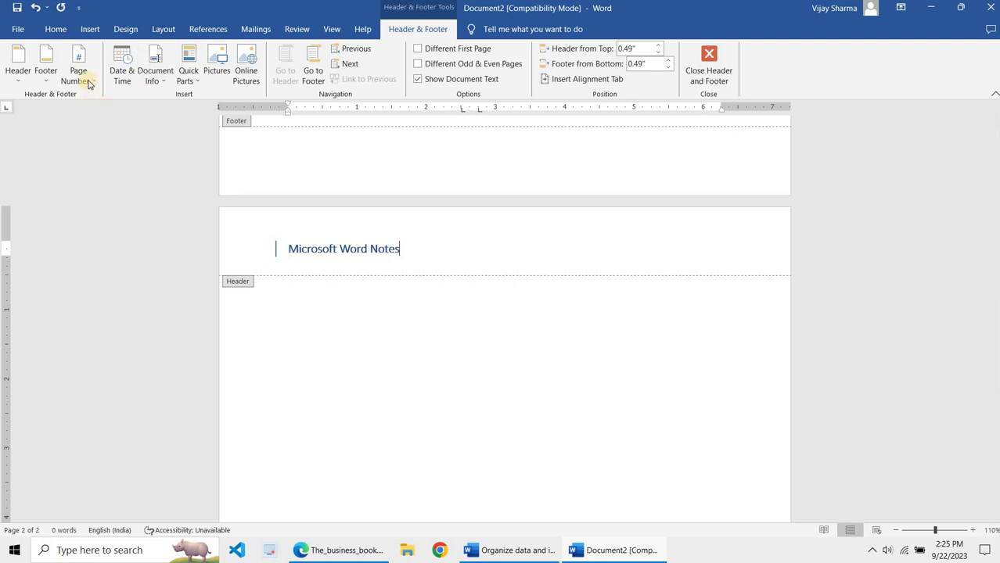
left_click(23, 86)
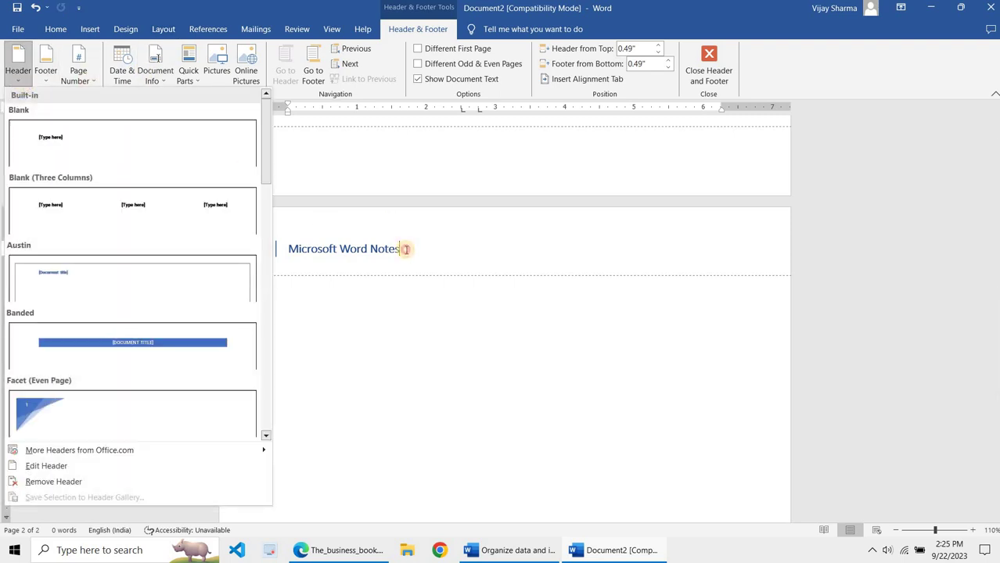
left_click(406, 249)
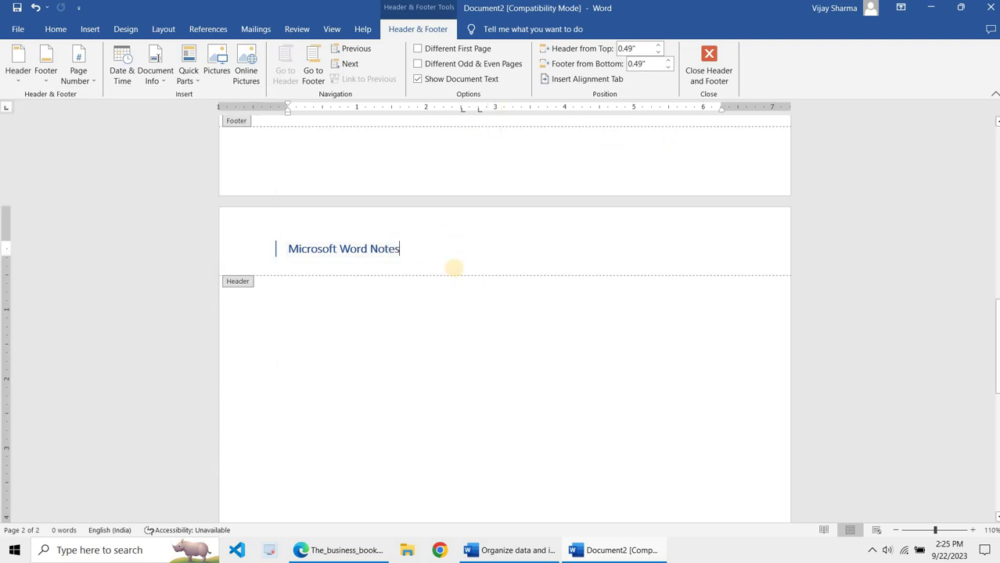
Remove the header's second left tab stop, just before the 3-inch mark, and test tabbing after the title.
double_click(453, 264)
left_click_drag(479, 111, 463, 125)
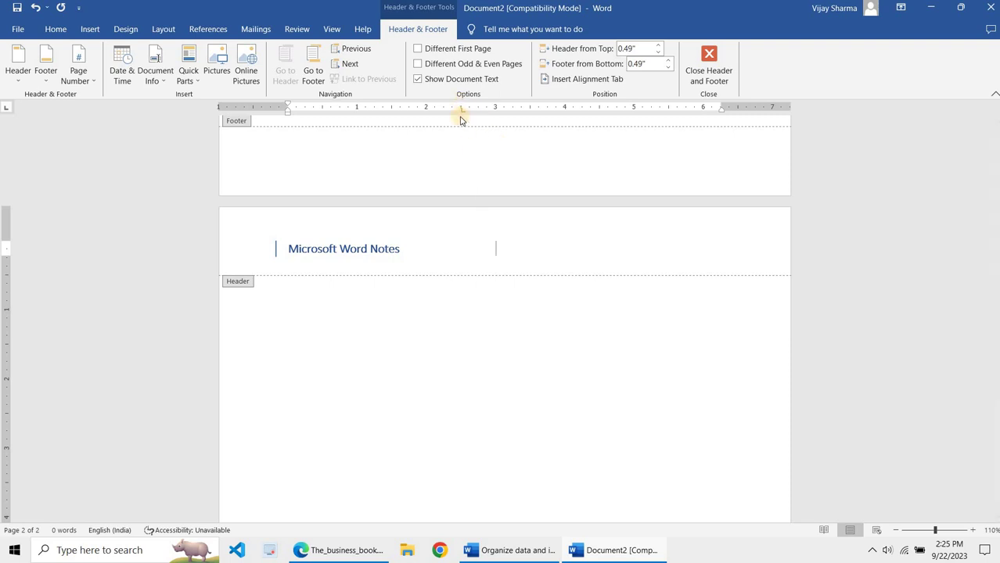
left_click(444, 226)
key("Tab")
key("Tab")
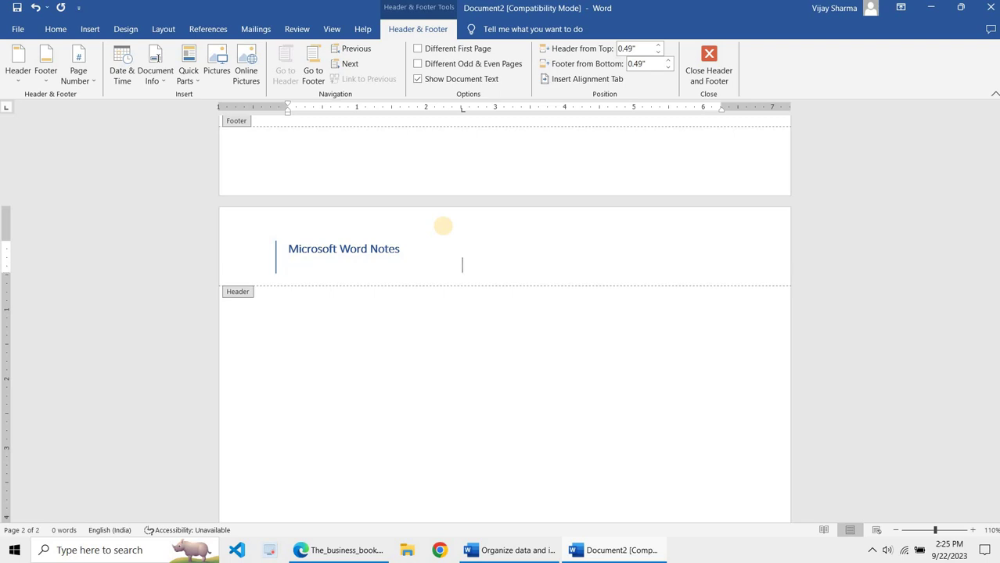
key("BackSpace")
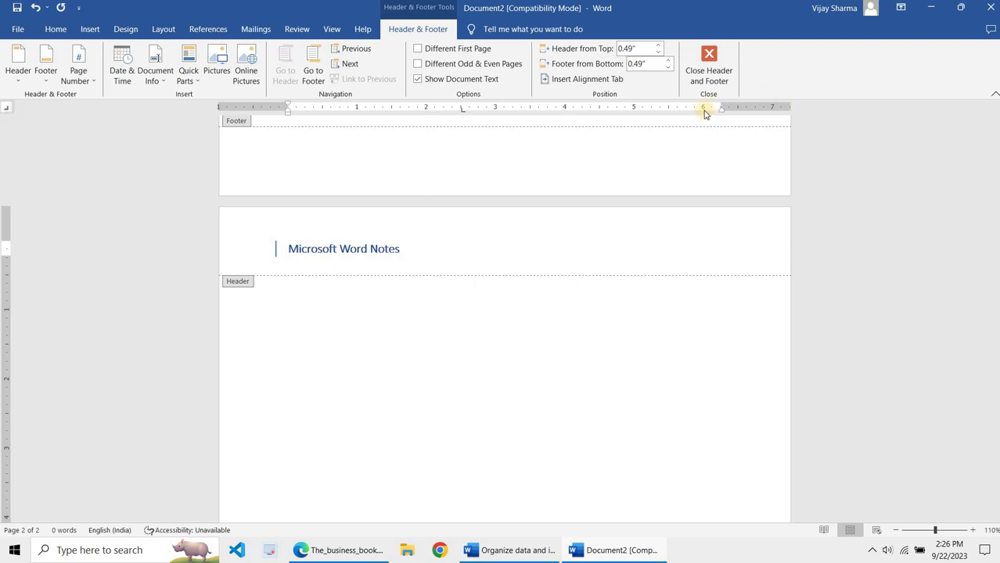
Replace the header's remaining left tab stop with a right-aligned one at 6 inches, and tab over to it.
left_click_drag(703, 114, 705, 112)
key("Tab")
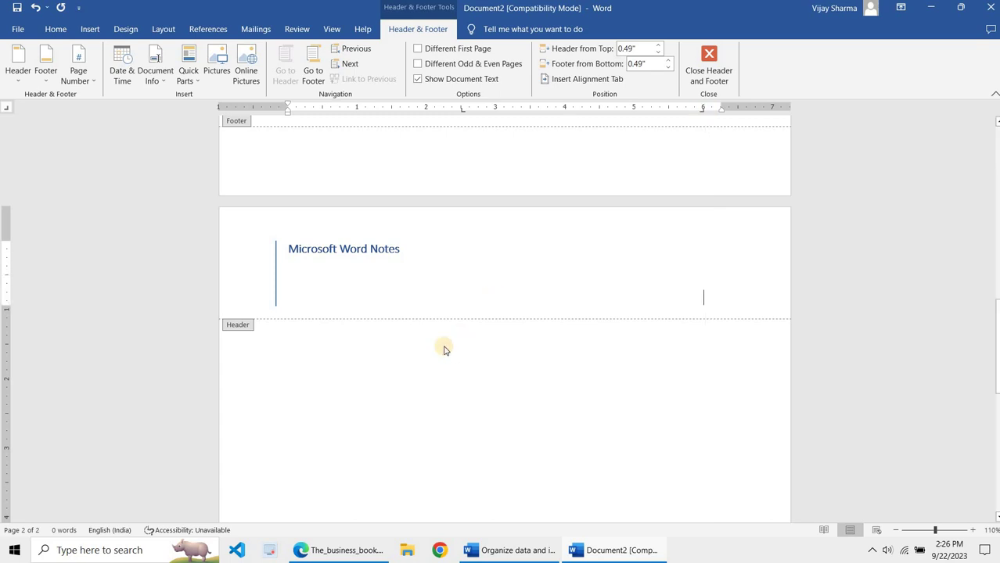
key("BackSpace")
key("BackSpace")
key("BackSpace")
key("BackSpace")
key("BackSpace")
key("BackSpace")
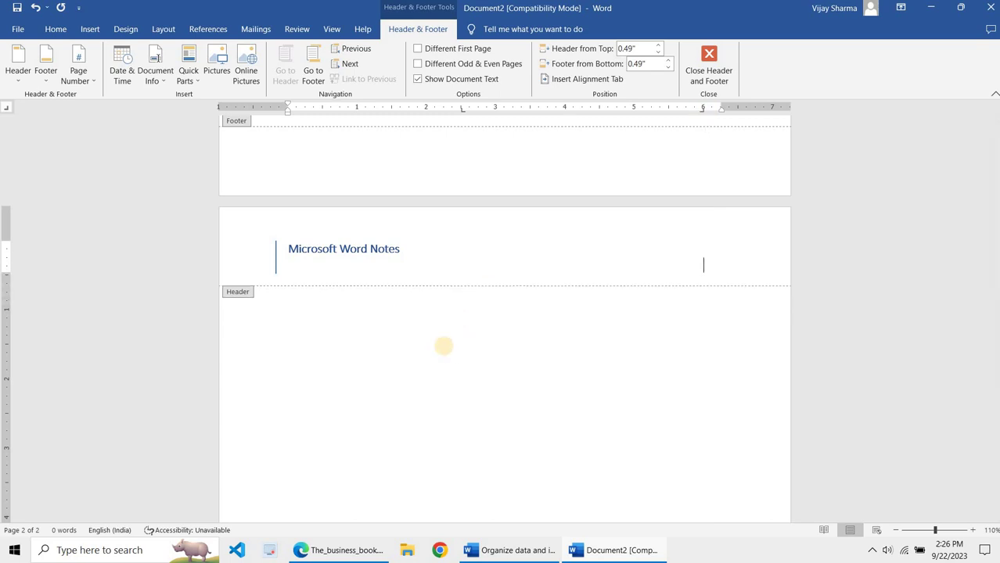
key("BackSpace")
key("BackSpace")
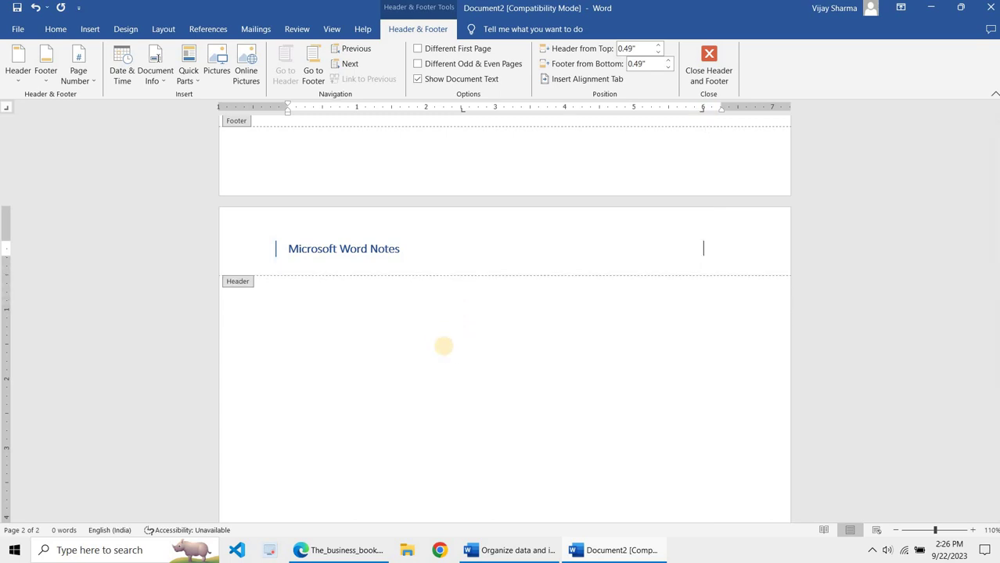
key("BackSpace")
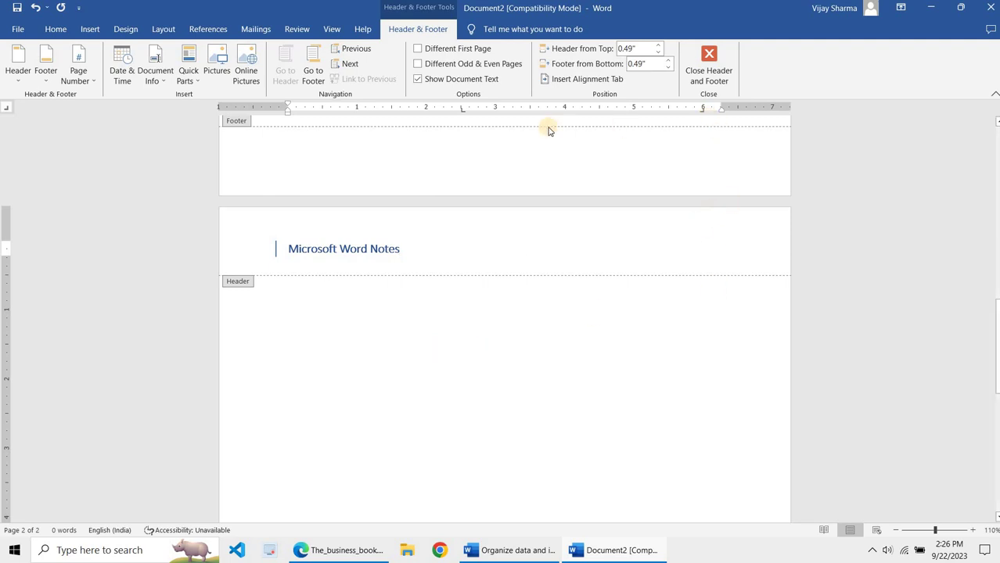
left_click_drag(463, 109, 443, 205)
key("Tab")
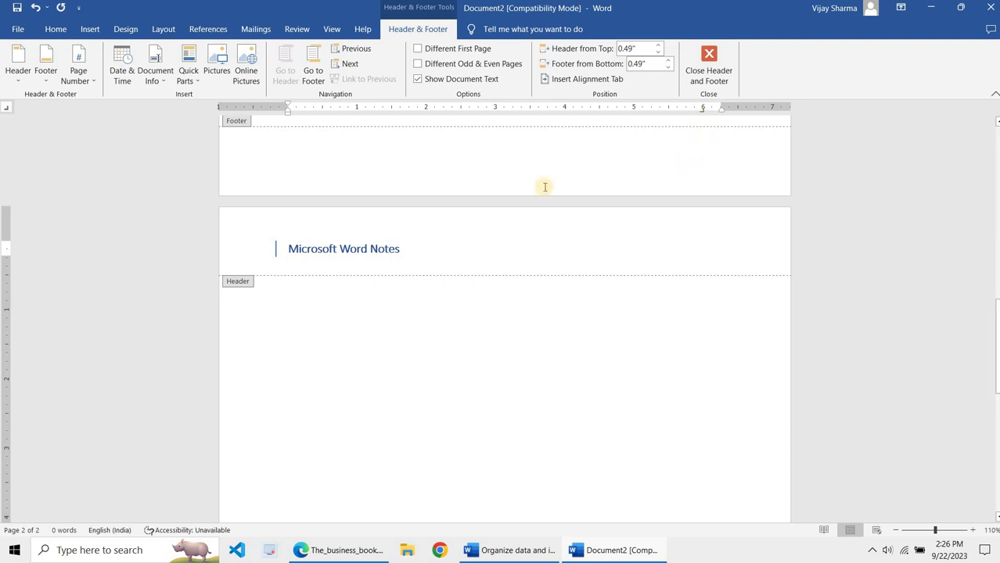
Insert the date at the header's right-aligned tab stop in the format "Friday, 22 September 2023", and remove it again.
left_click(121, 76)
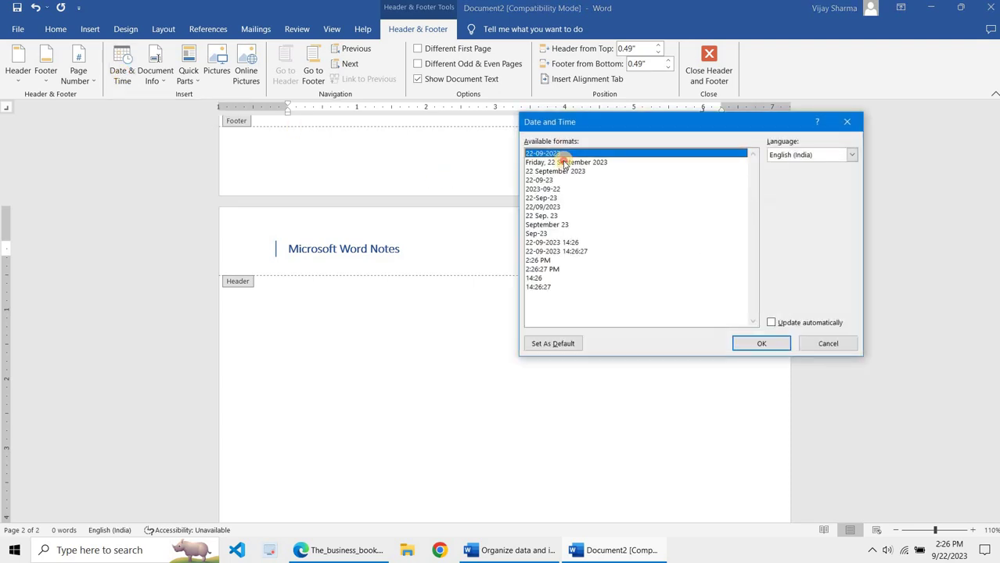
double_click(563, 162)
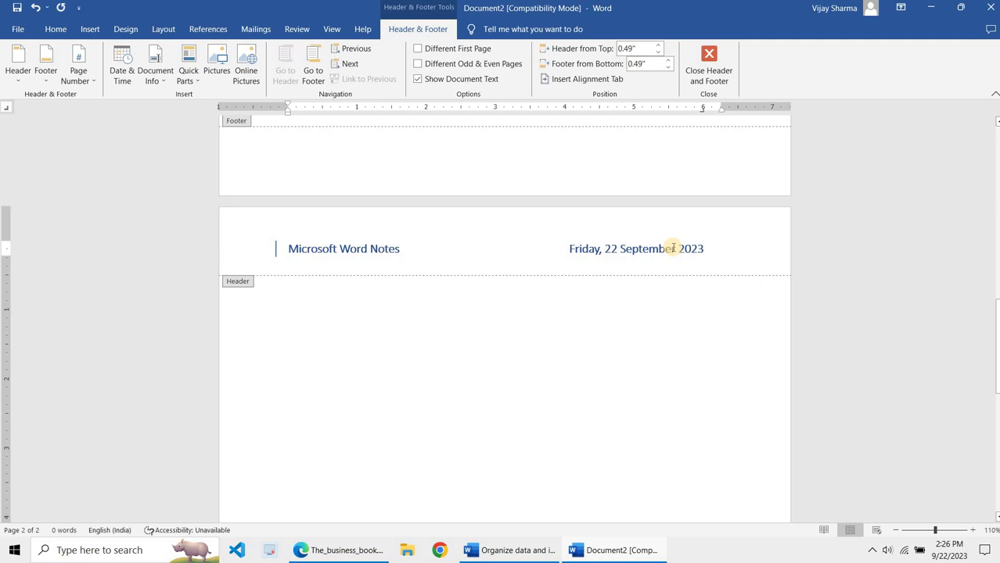
key("Delete")
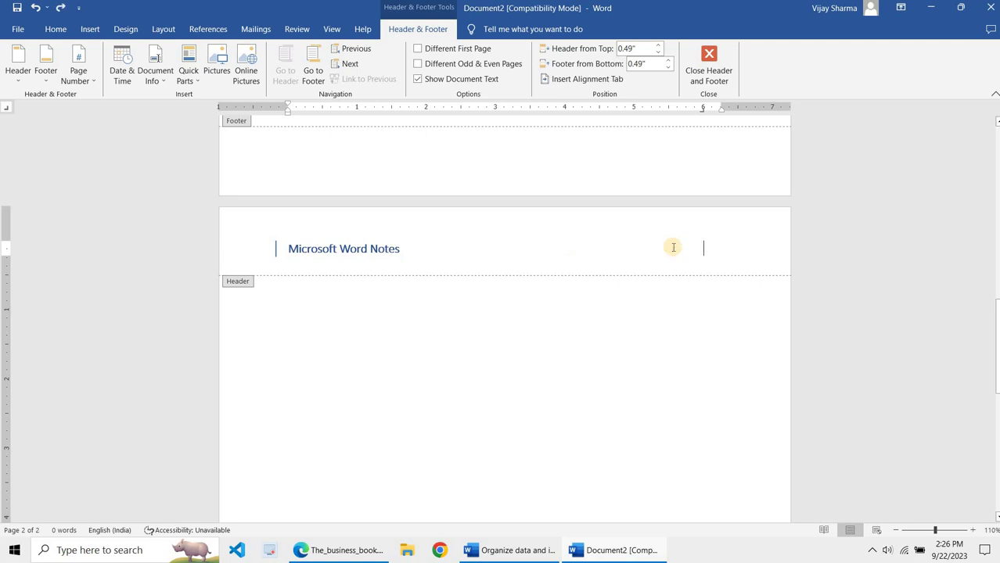
Insert the Author document property at the header's right-aligned tab stop and return to the body text.
left_click(189, 81)
mouse_move(212, 97)
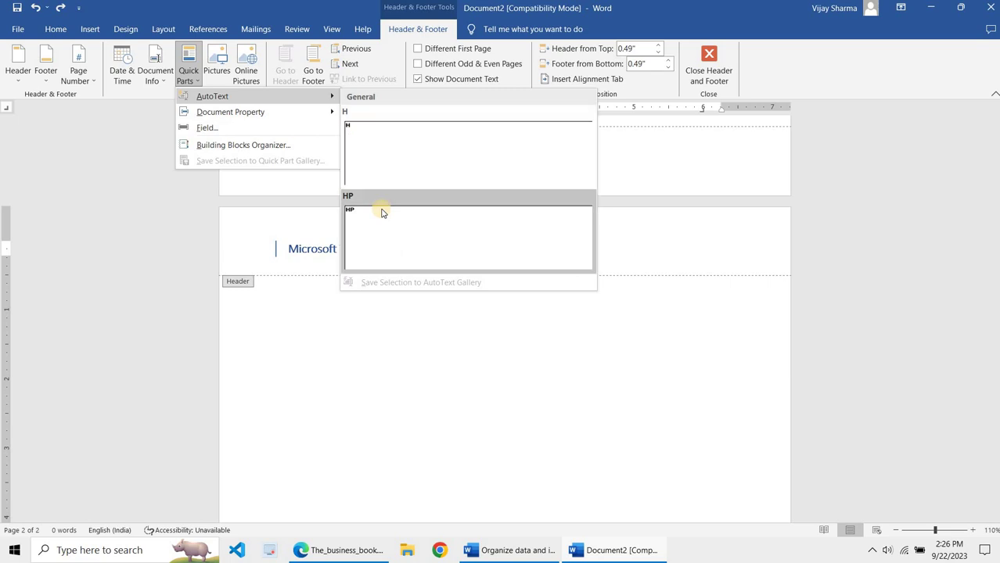
mouse_move(286, 117)
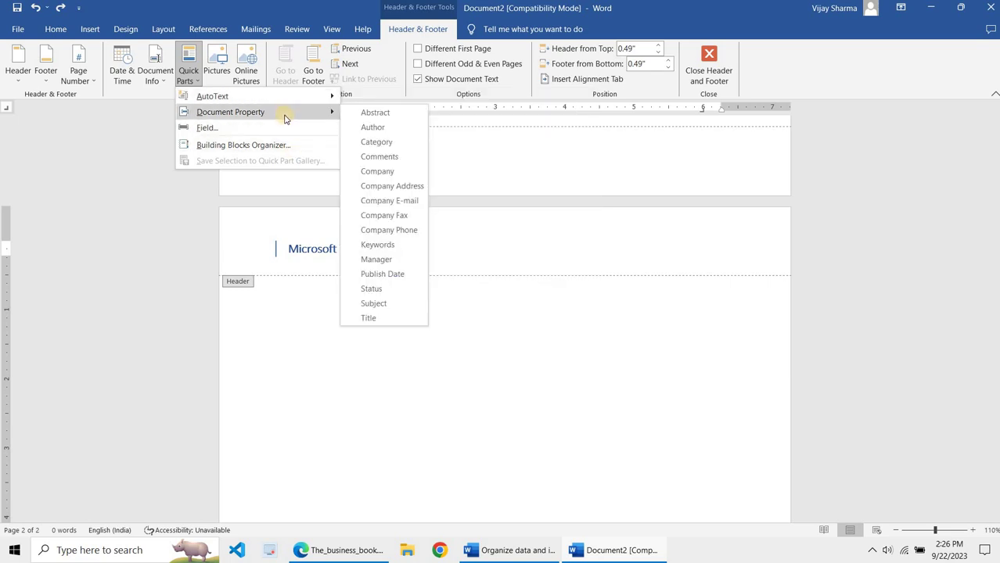
left_click(403, 130)
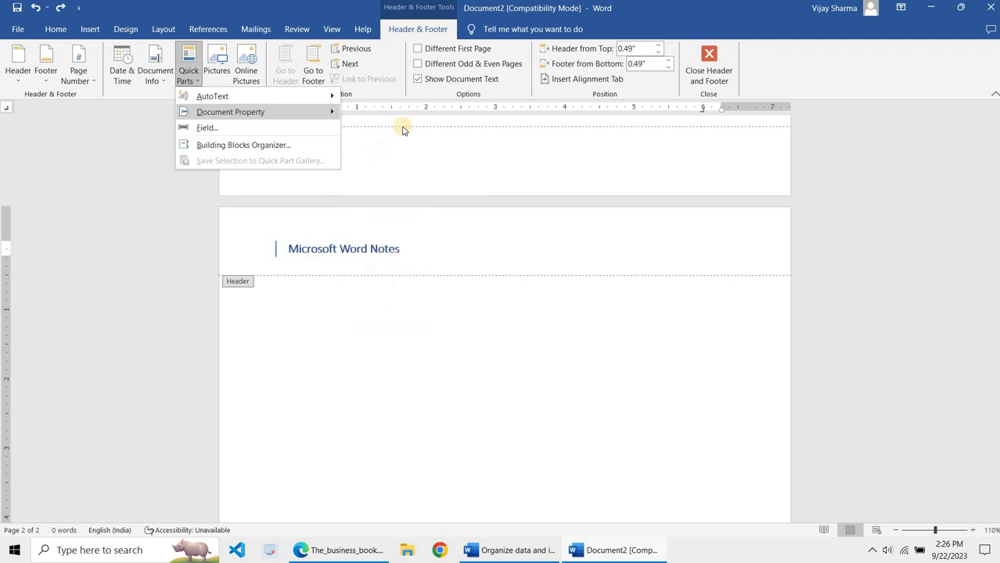
double_click(644, 296)
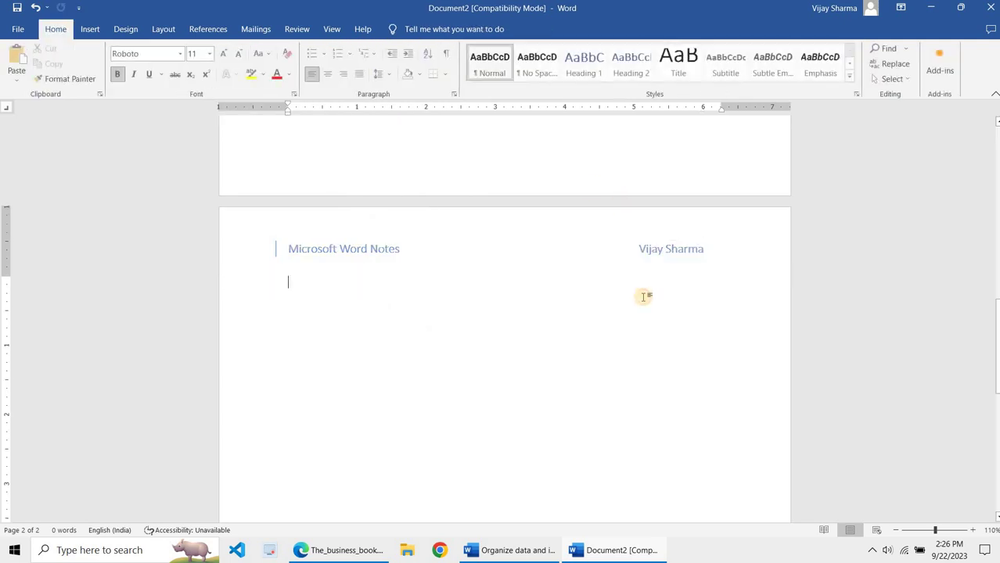
Open the footer on page 2 and insert page numbers at the bottom of the page in the Accent Bar 1 style.
scroll(643, 297, "down", 8)
scroll(643, 296, "down", 1)
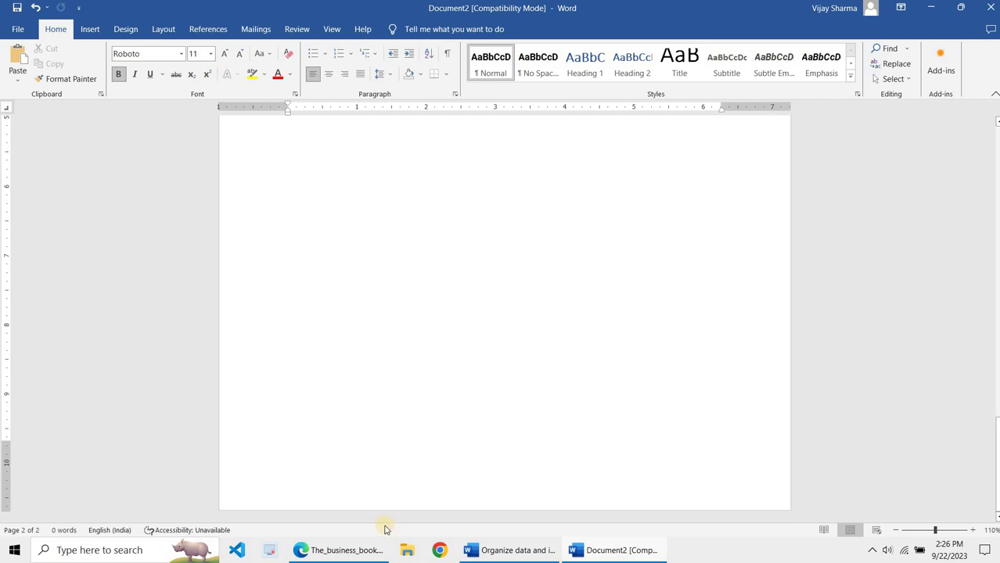
double_click(313, 498)
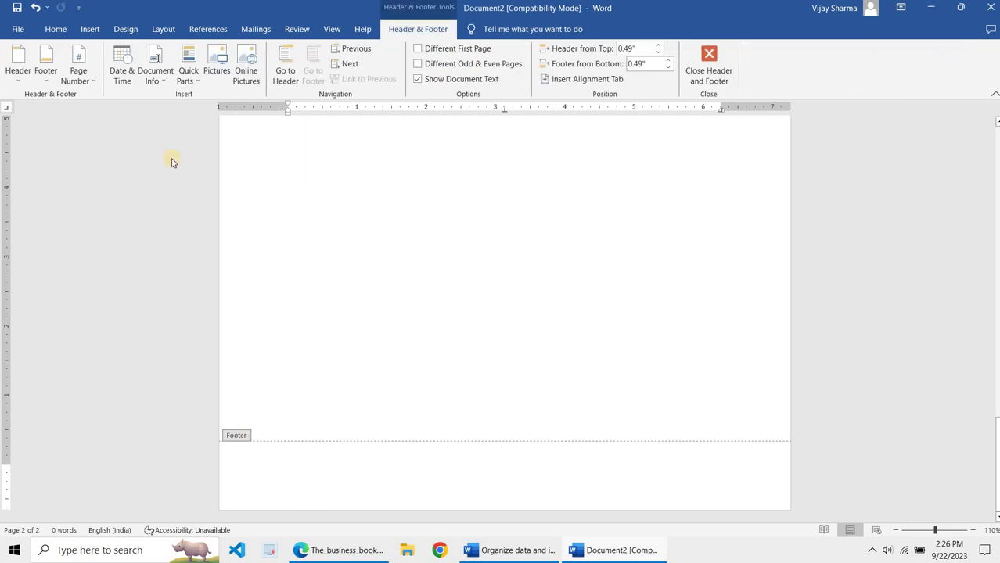
left_click(85, 71)
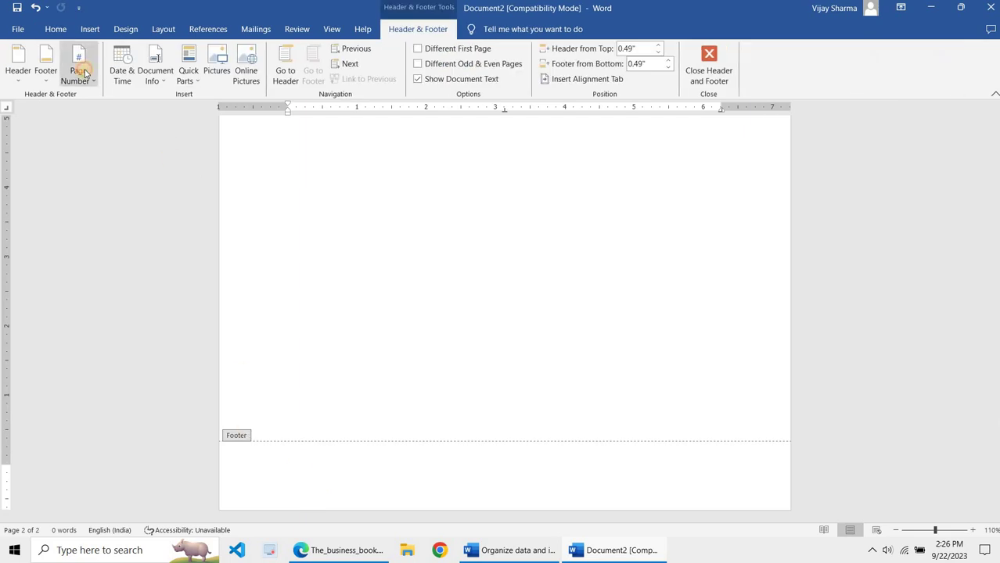
left_click(188, 79)
left_click(167, 81)
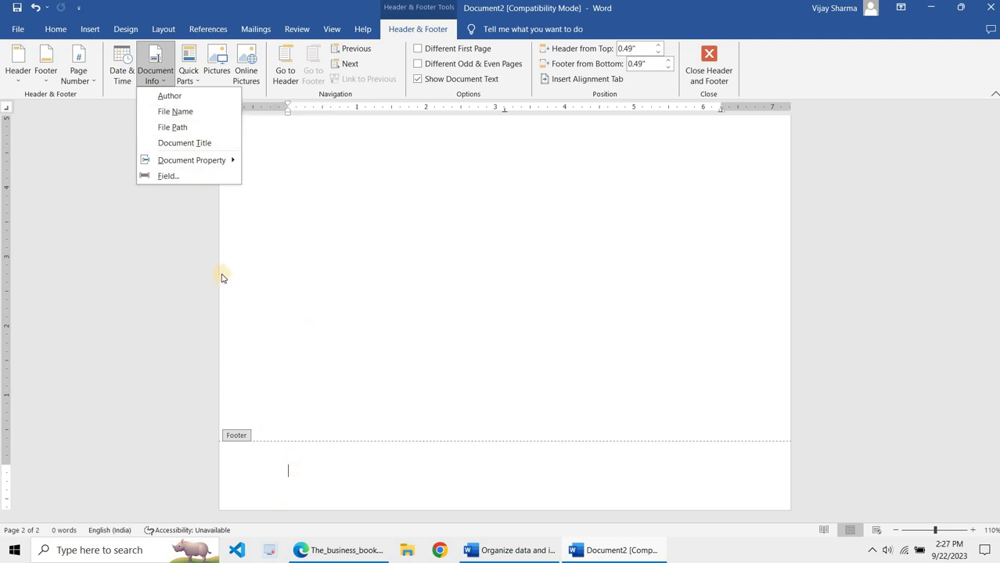
left_click(88, 76)
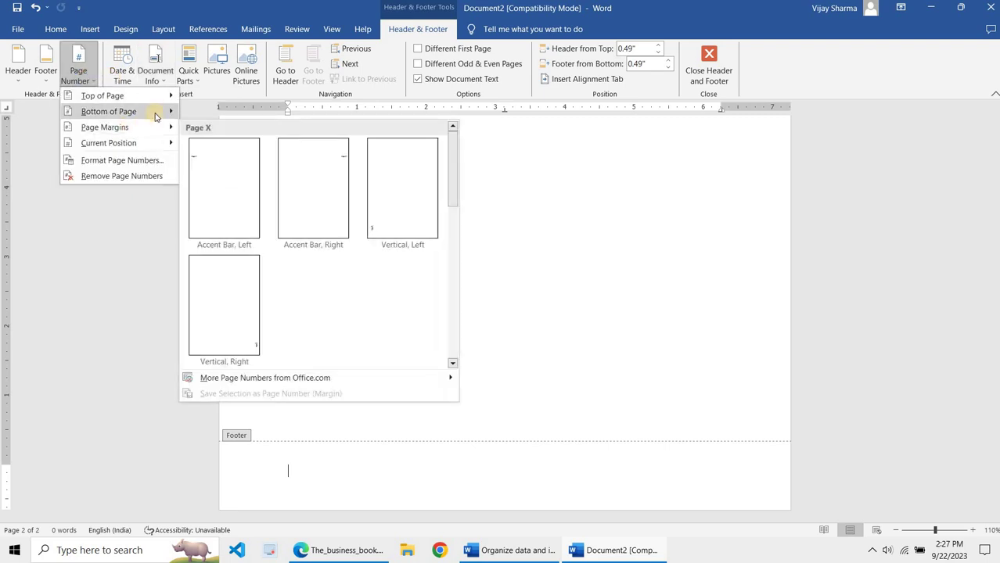
mouse_move(156, 114)
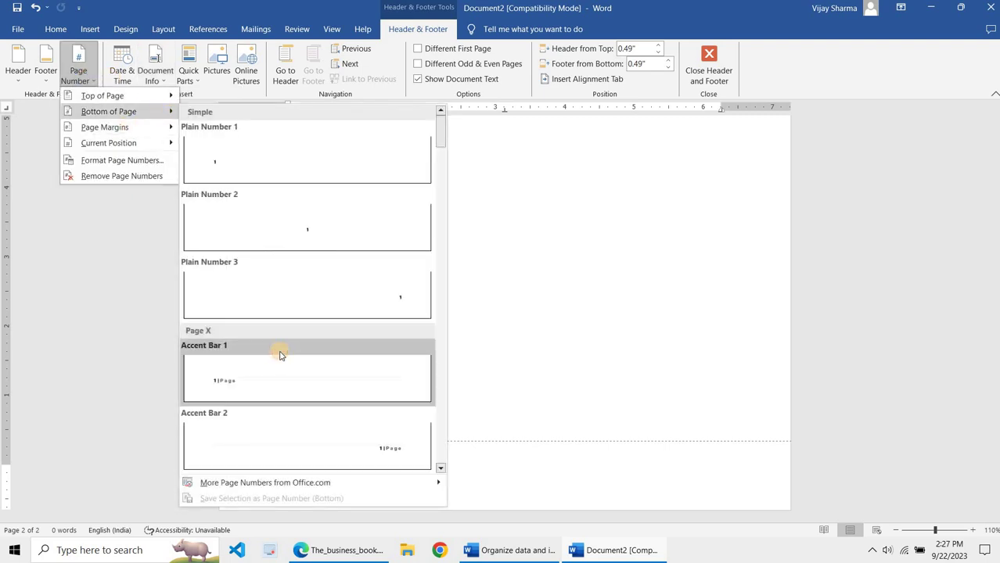
left_click(280, 355)
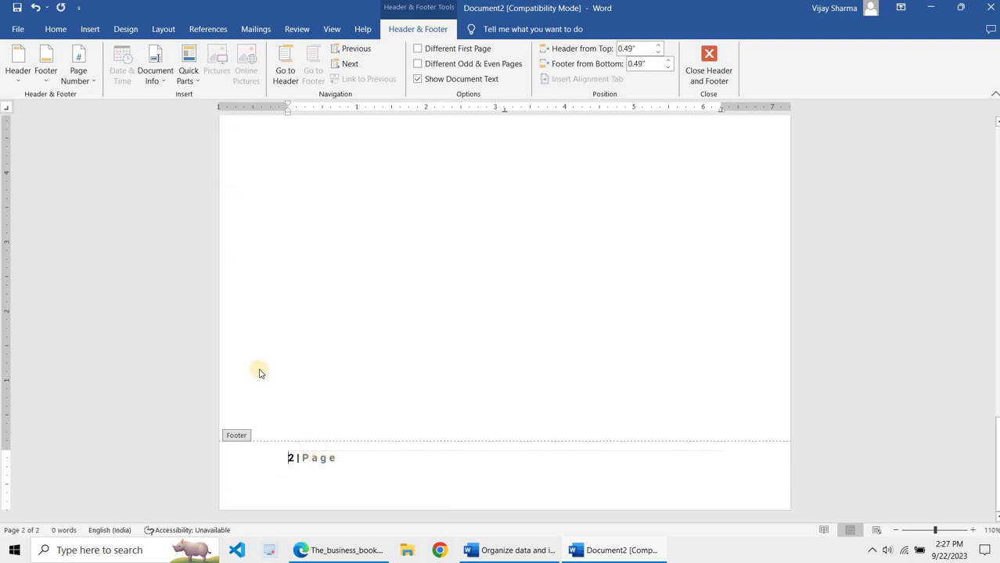
Look through the page number position galleries without choosing a style, and return to the body text.
left_click(81, 74)
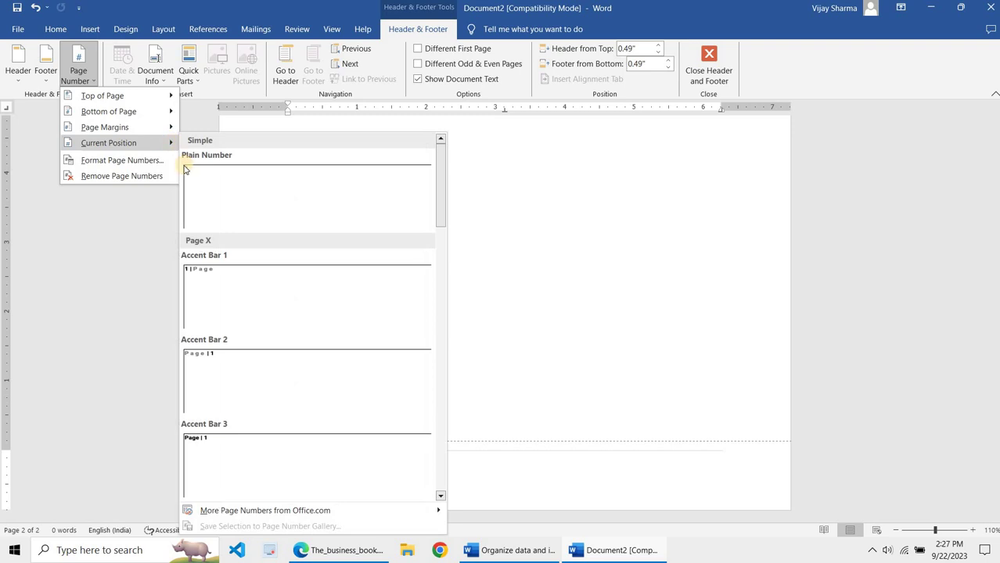
mouse_move(133, 129)
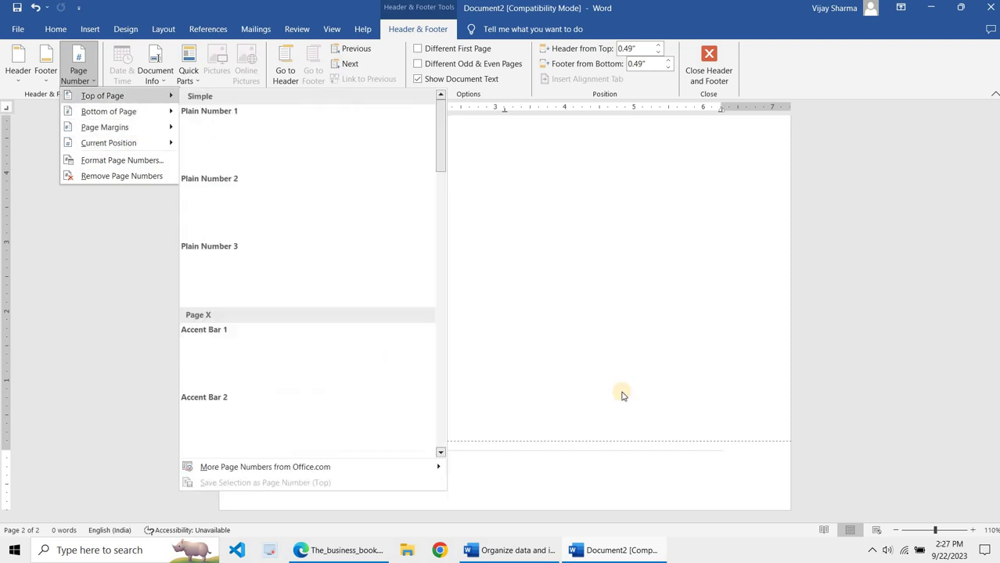
left_click(465, 327)
double_click(464, 323)
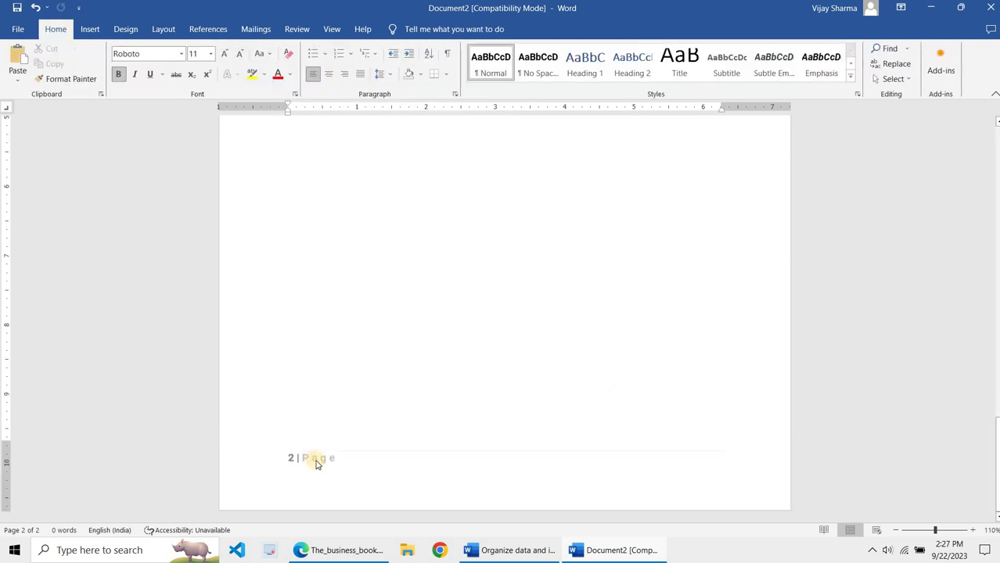
Add the label "Author:" in front of the author's name in the page 2 header and return to the body text.
scroll(316, 460, "up", 10)
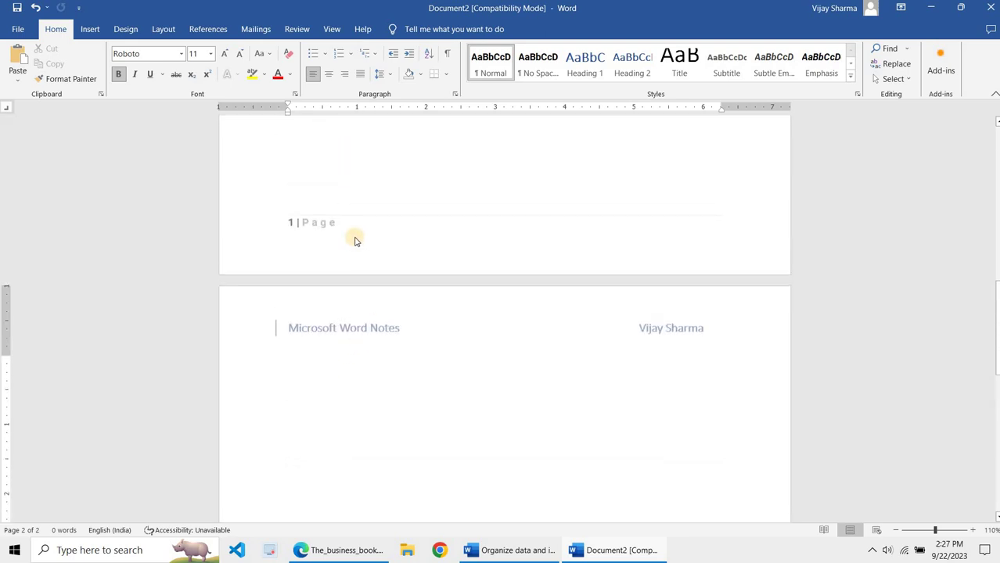
scroll(342, 228, "up", 3)
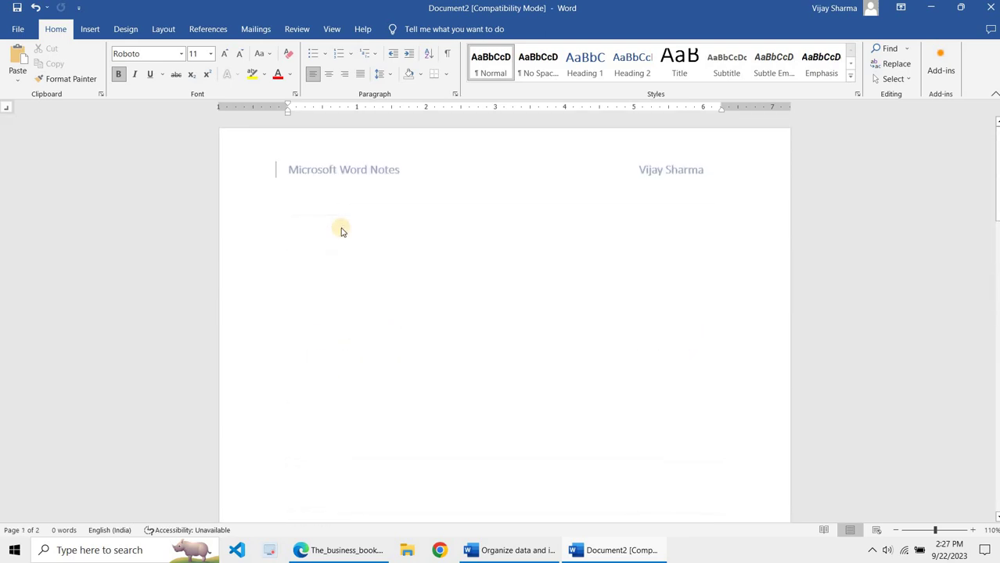
scroll(342, 227, "up", 4)
scroll(638, 404, "down", 5)
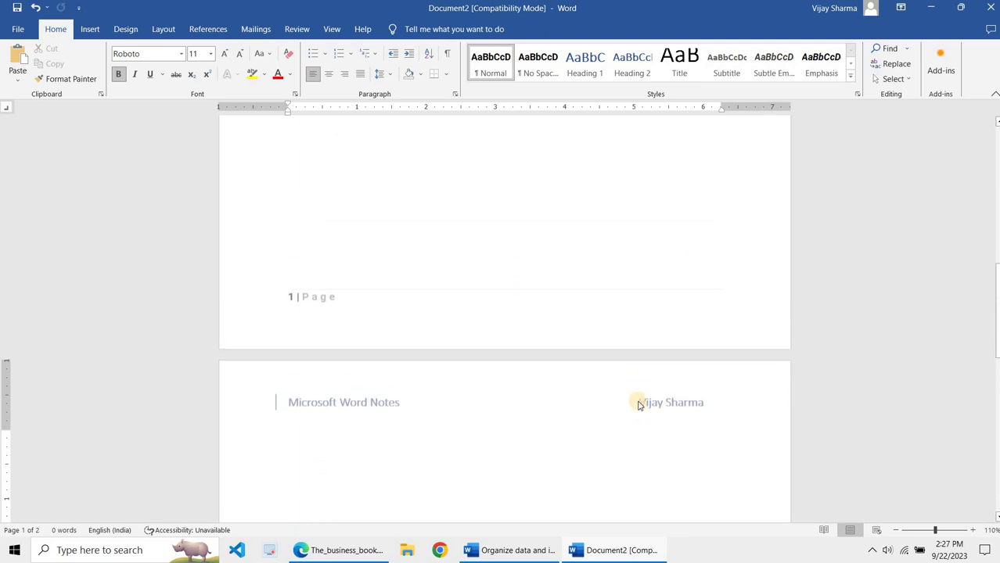
double_click(639, 402)
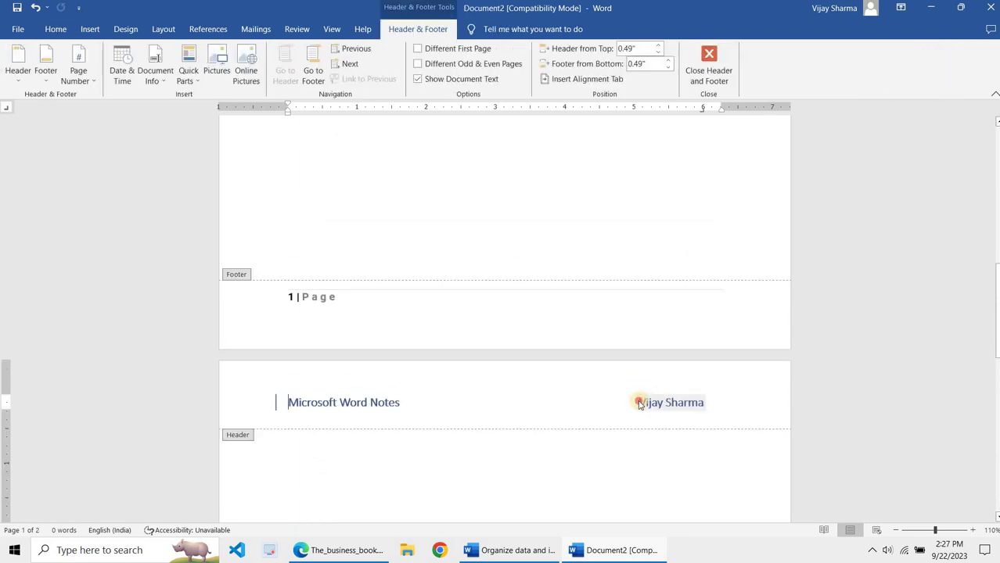
type("Au")
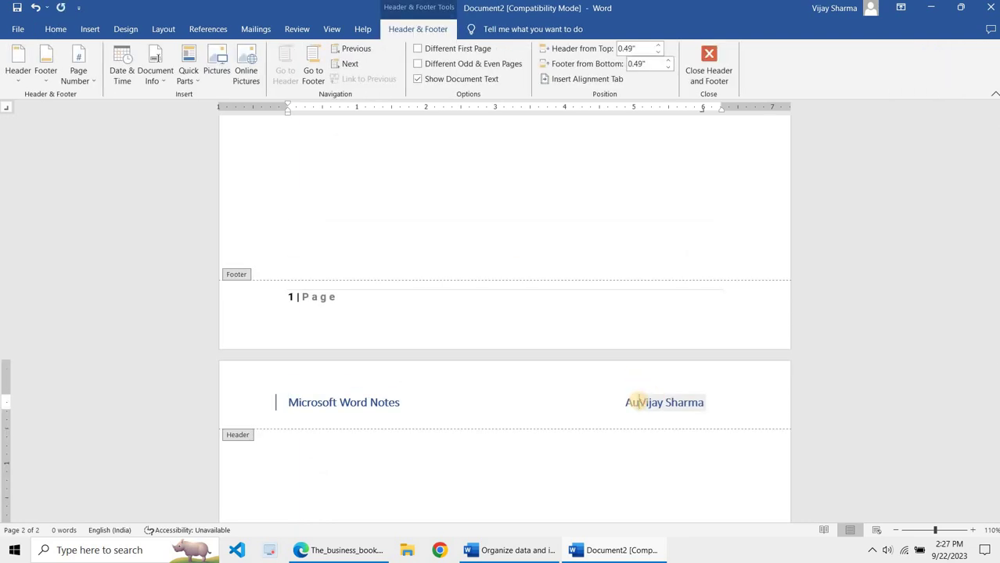
type("thor:")
left_click(600, 460)
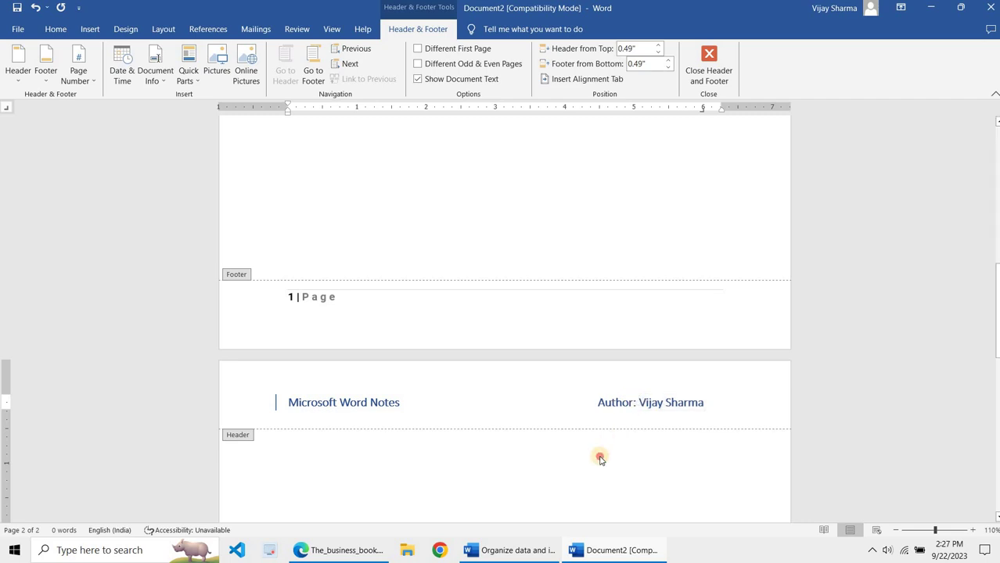
double_click(601, 456)
Review the header and the footer page numbers on both pages of the document.
scroll(599, 453, "down", 2)
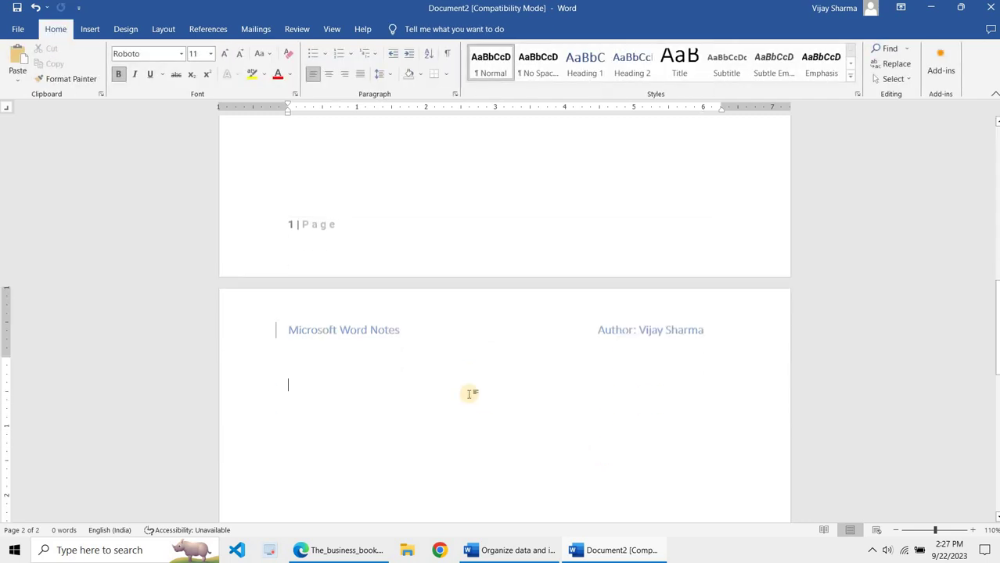
scroll(581, 252, "down", 5)
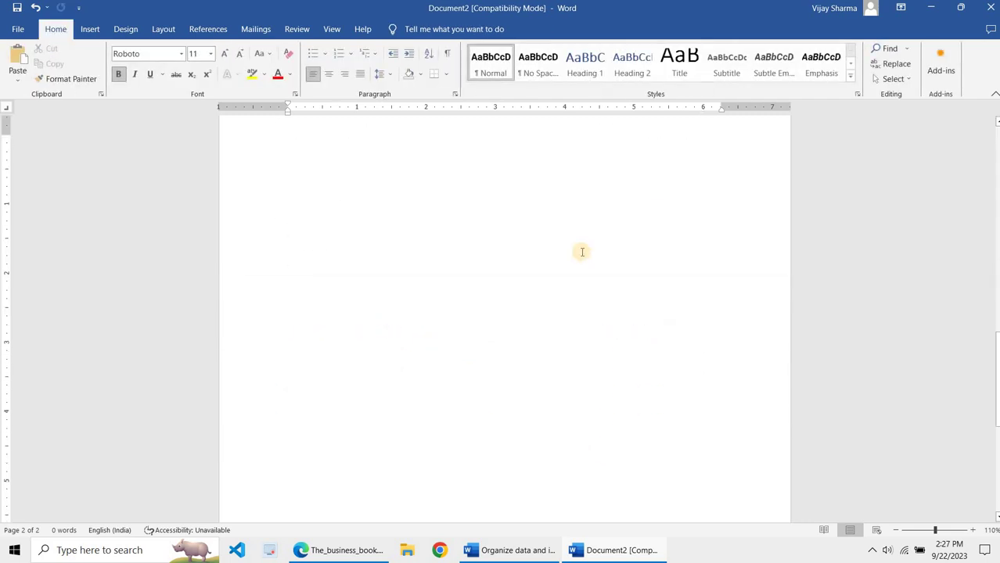
scroll(582, 255, "up", 3)
scroll(583, 253, "down", 5)
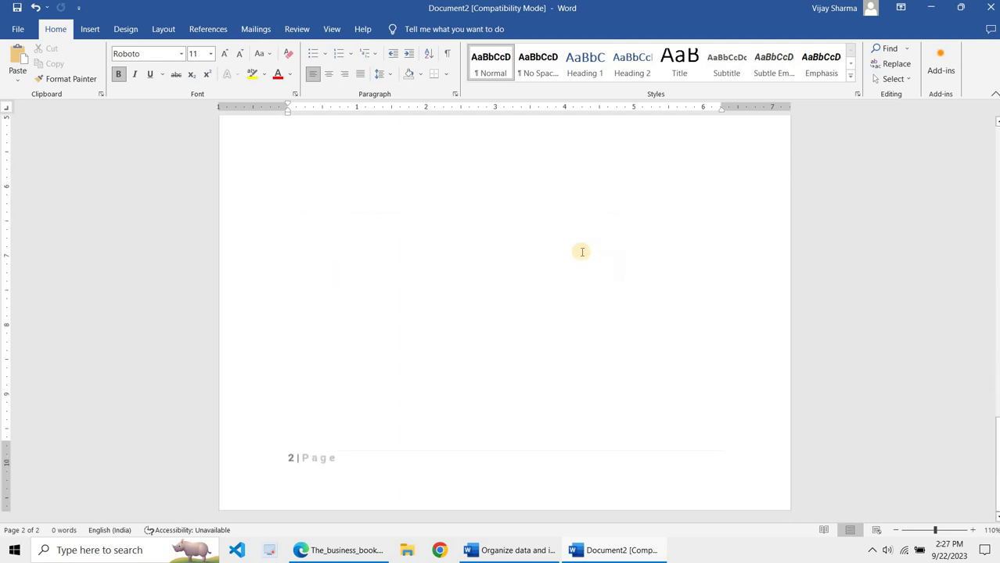
scroll(582, 252, "up", 5)
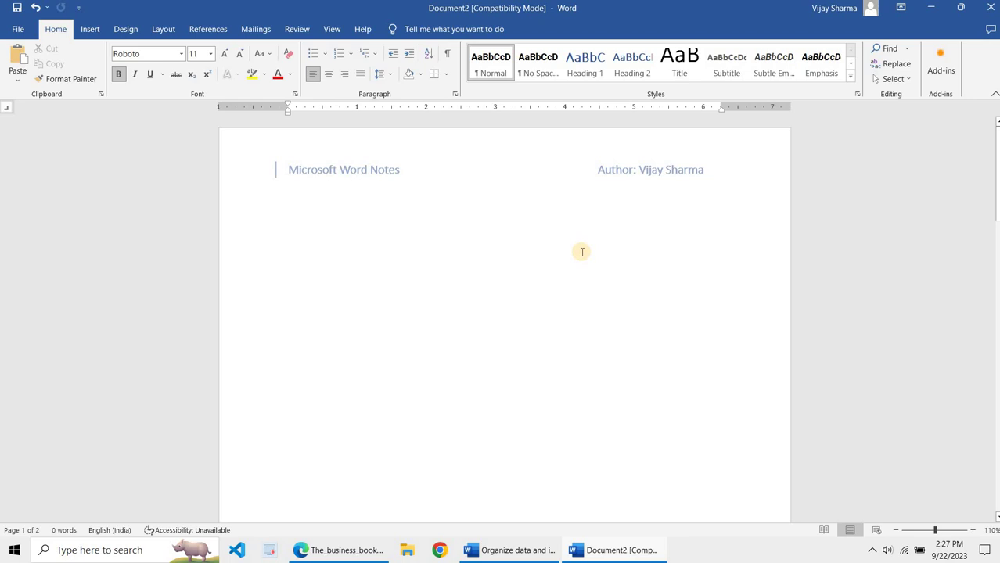
Switch to Google Chrome with one of the user profiles, maximize the window and open the klientsolutech.com website.
left_click(443, 551)
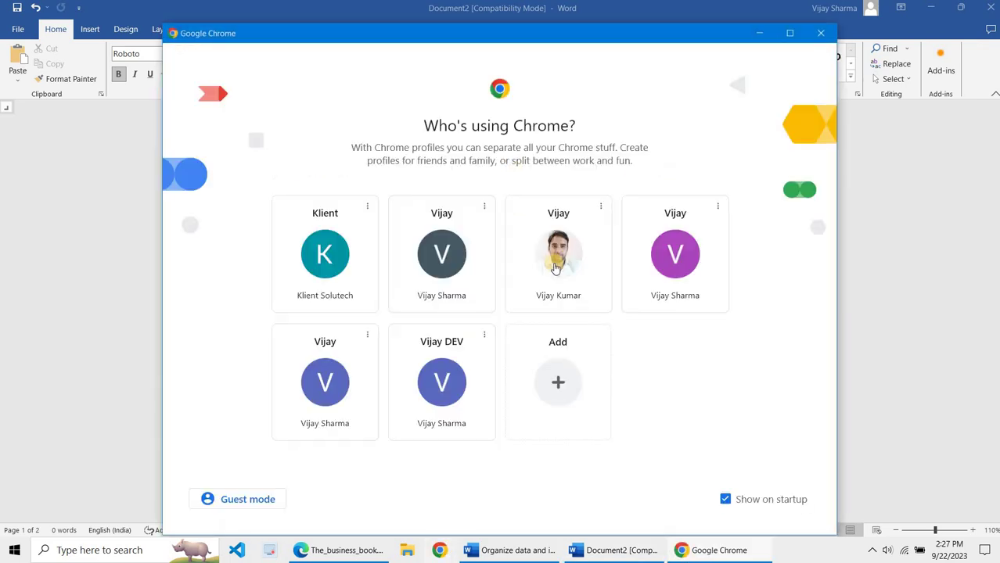
left_click(555, 269)
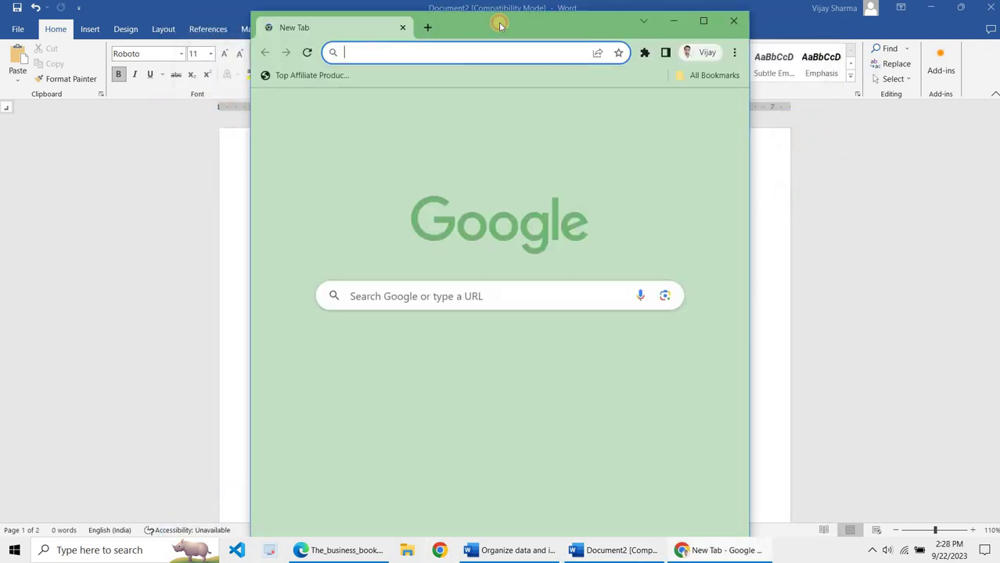
key("super+Left")
key("super+Up")
type("kl")
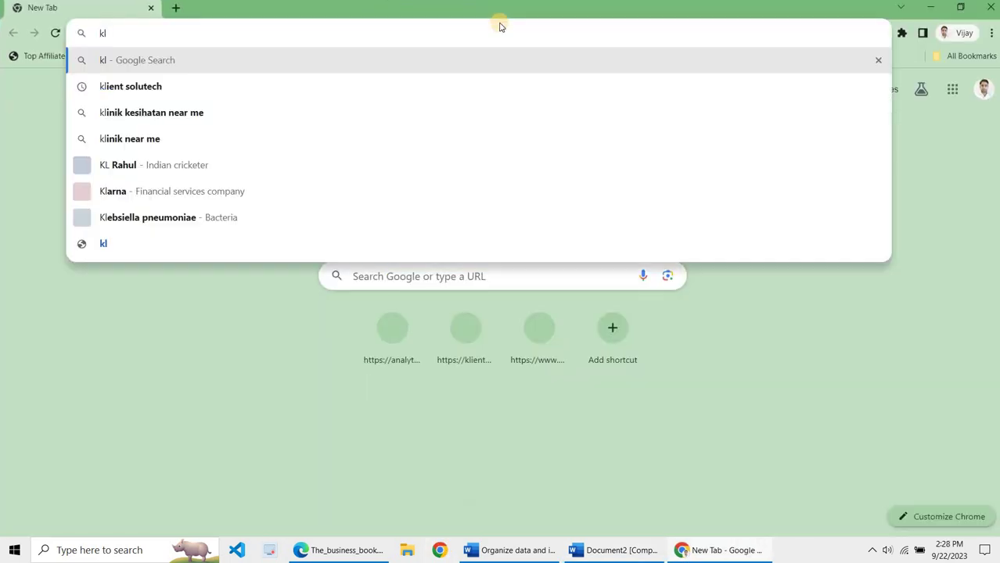
type("ients")
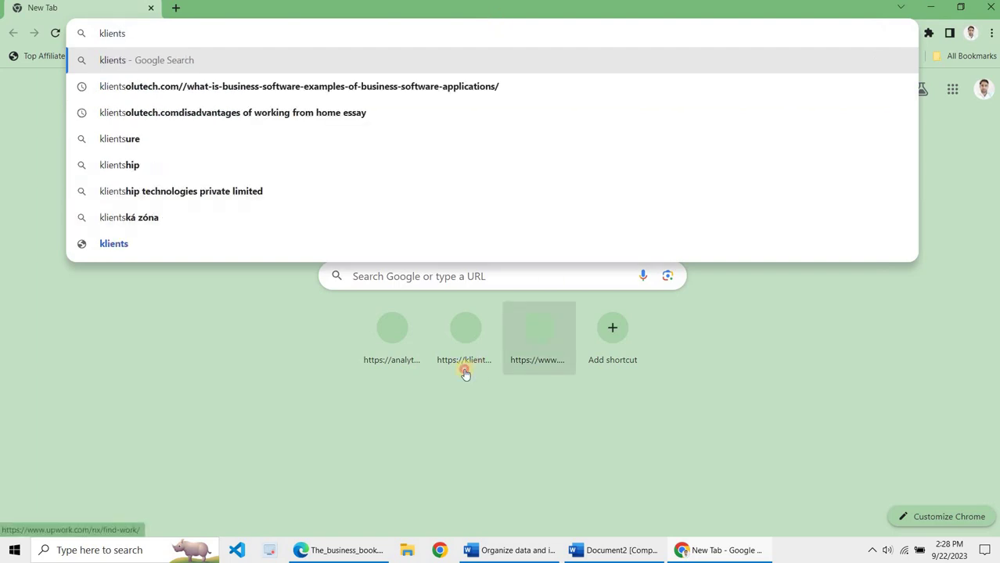
left_click(350, 106)
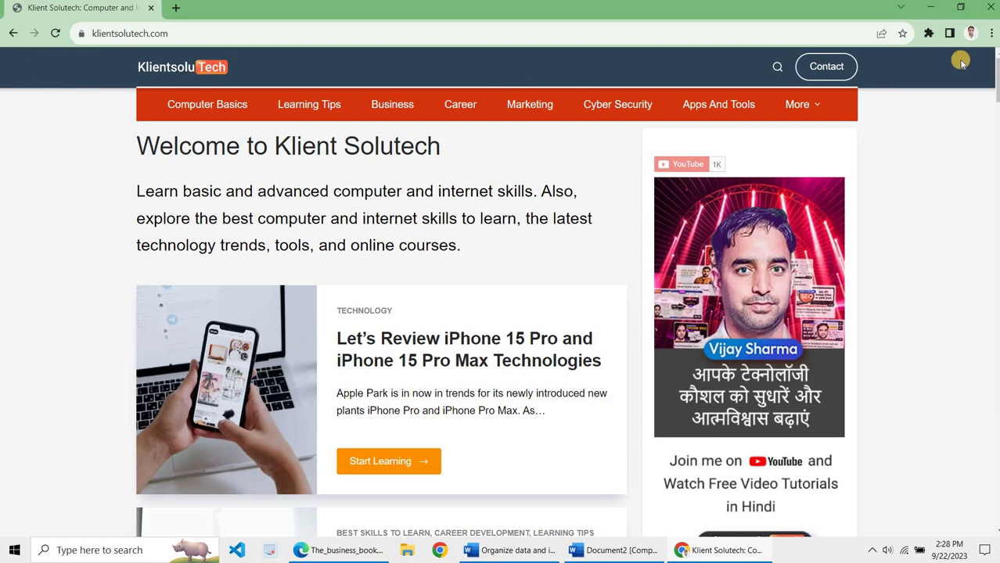
Examine the header and footer of the website's home page.
right_click(927, 69)
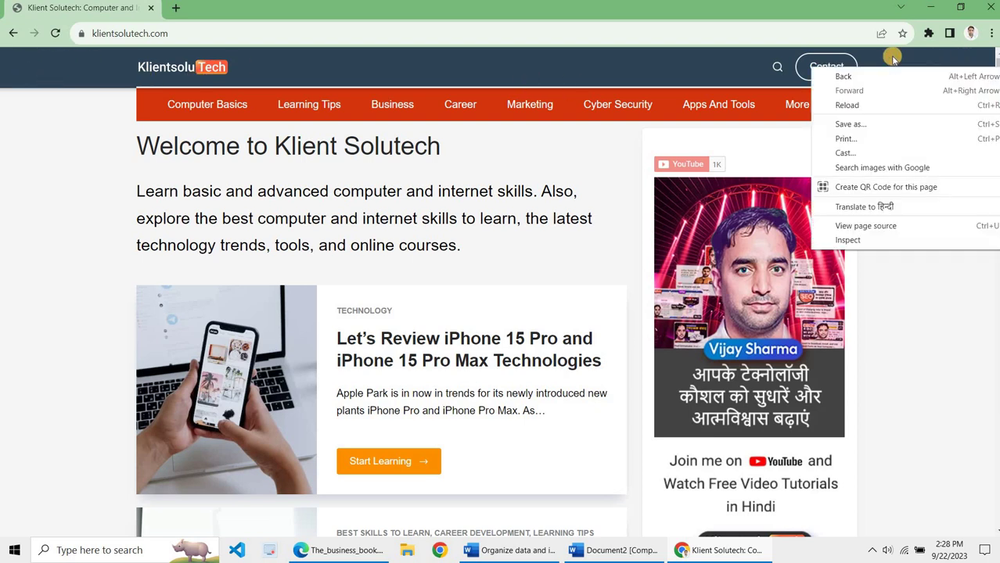
left_click(893, 57)
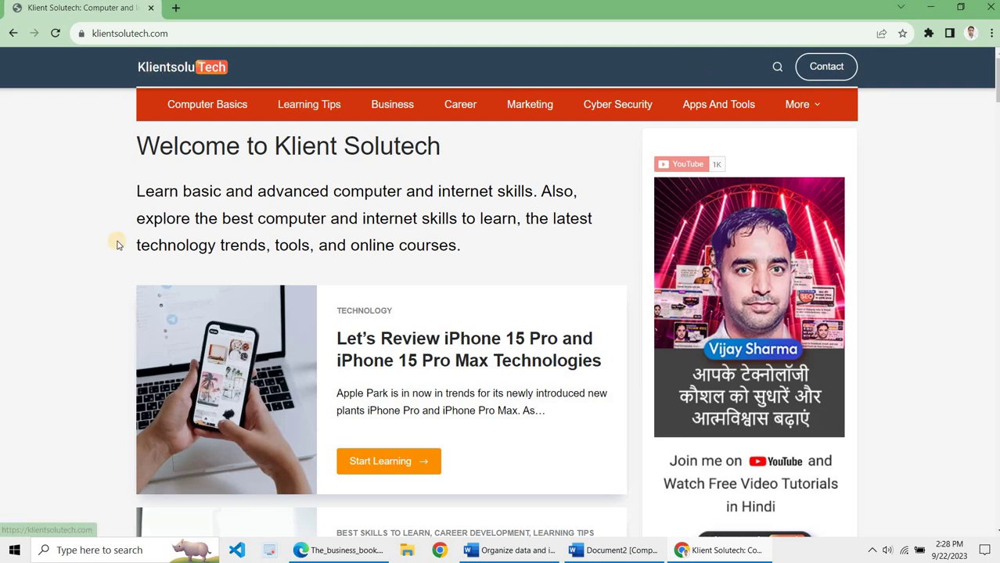
scroll(118, 244, "down", 8)
scroll(102, 313, "down", 10)
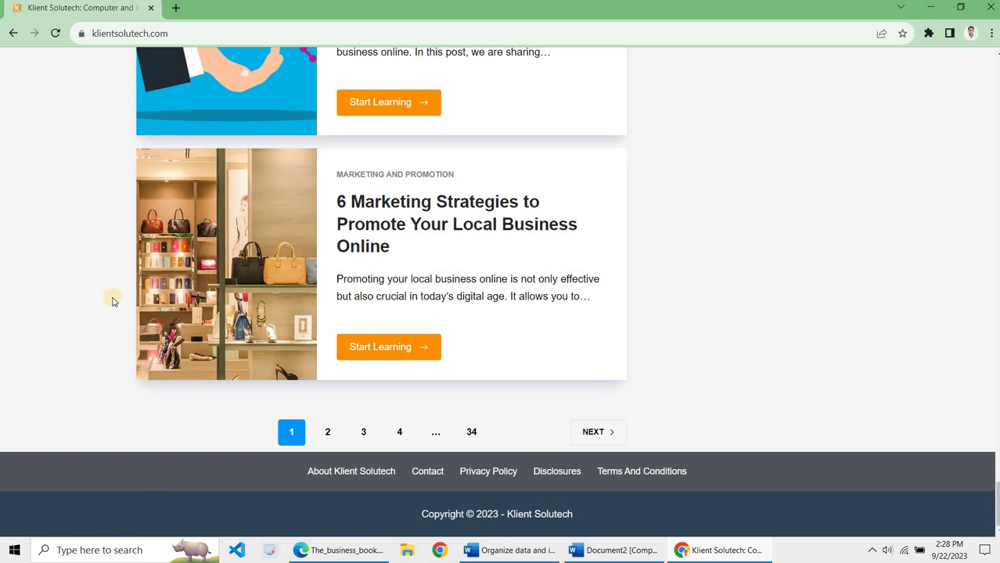
scroll(117, 258, "up", 20)
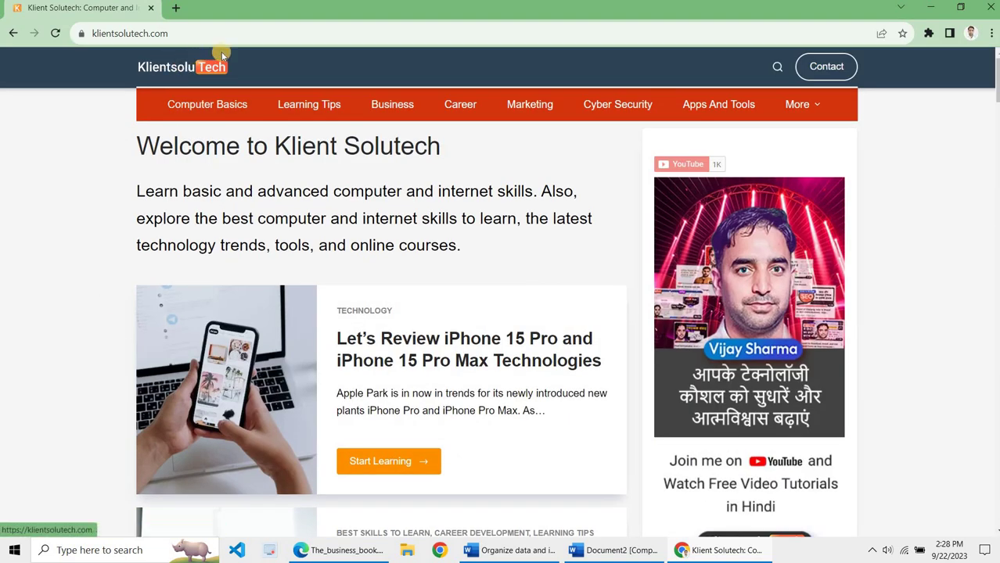
View the website's Computer Basics, Career and Marketing pages to compare their shared header.
left_click(219, 103)
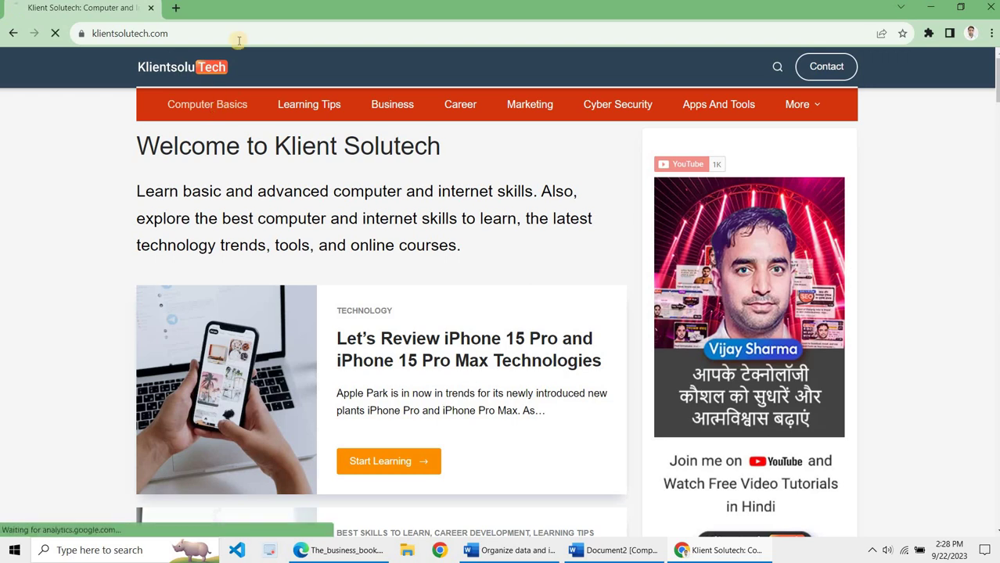
left_click(313, 107)
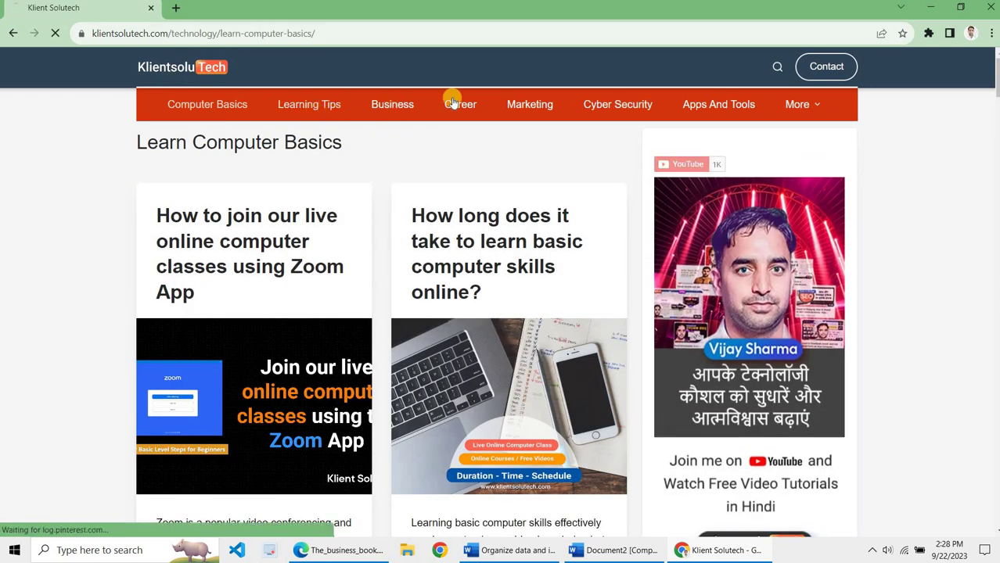
left_click(493, 110)
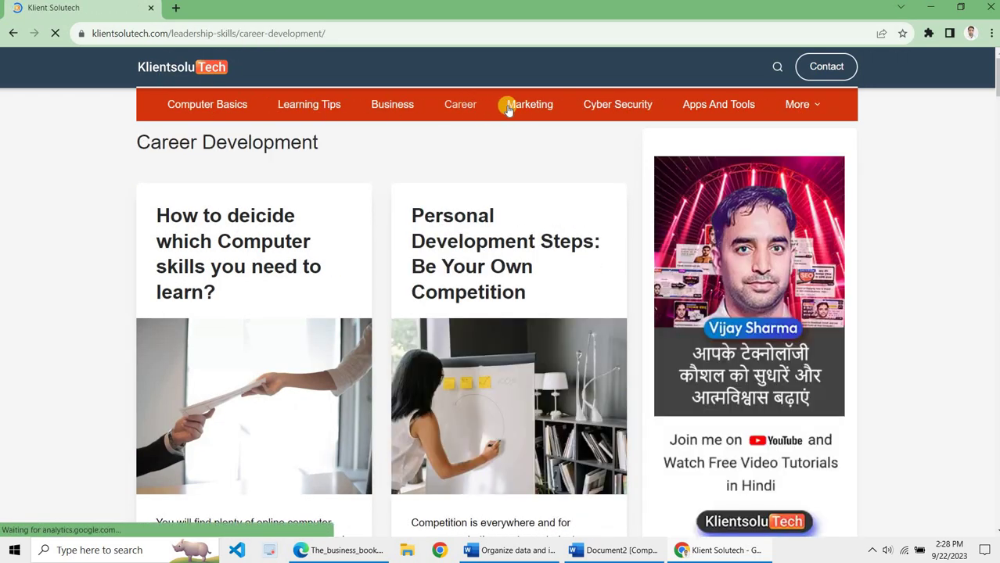
left_click(527, 104)
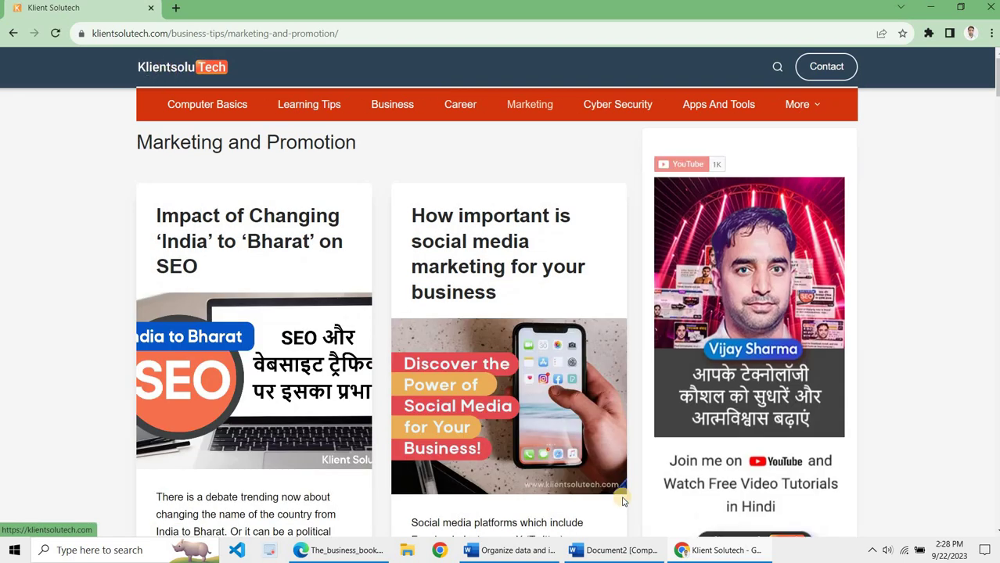
Switch back to the Word document and replace all body content with the heading "Microsoft Word in Business".
key("alt+Tab")
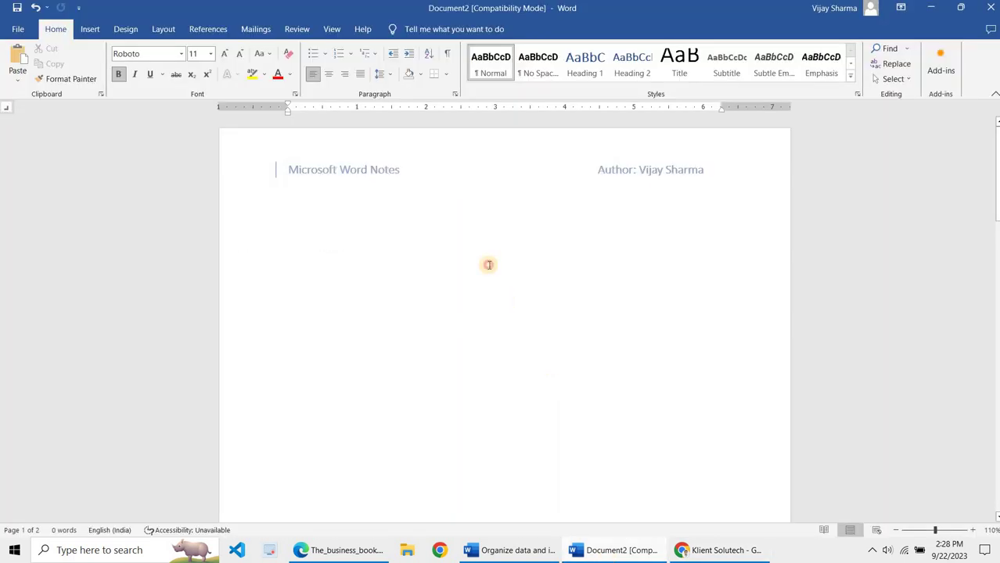
type("aslkdfjlkasdjflkasdf")
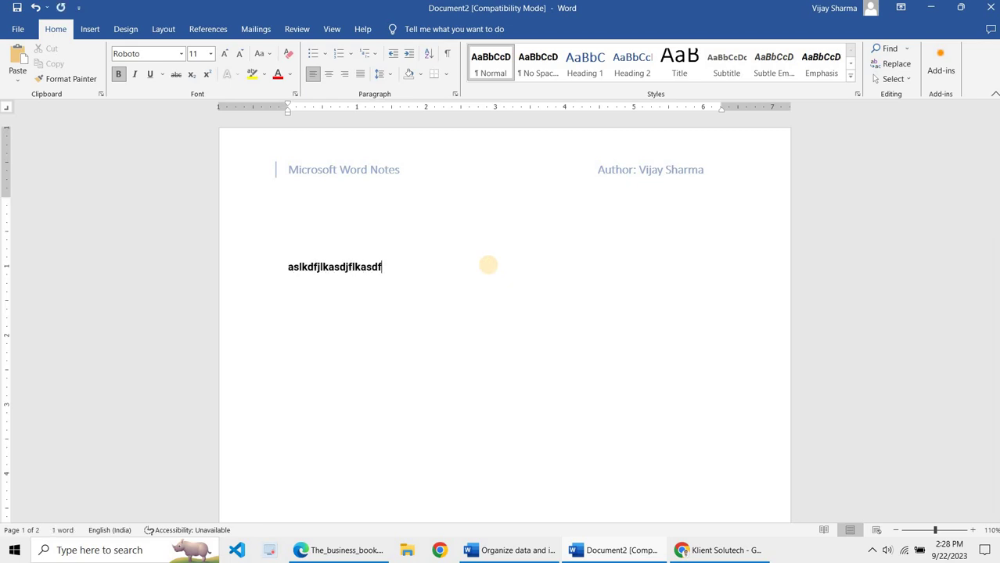
key("ctrl+a")
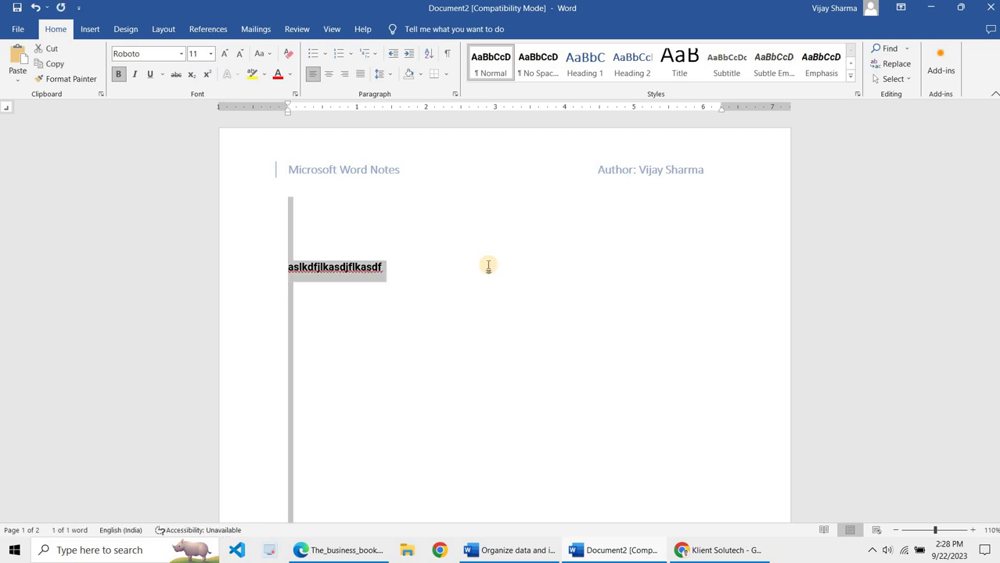
key("BackSpace")
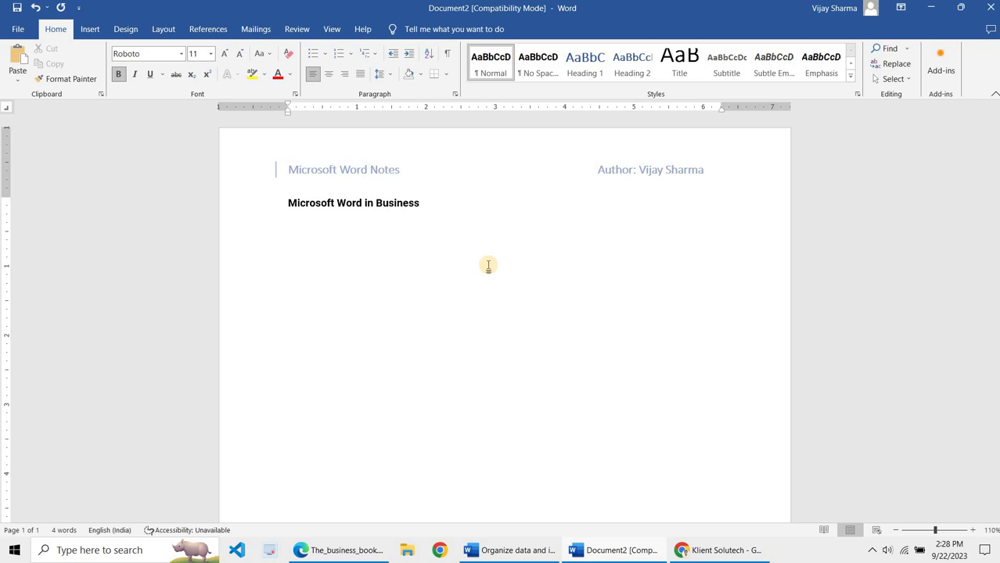
Insert a page break after the heading and enter "Microsoft Word use in Education" on page 2.
key("ctrl+Return")
scroll(489, 268, "down", 4)
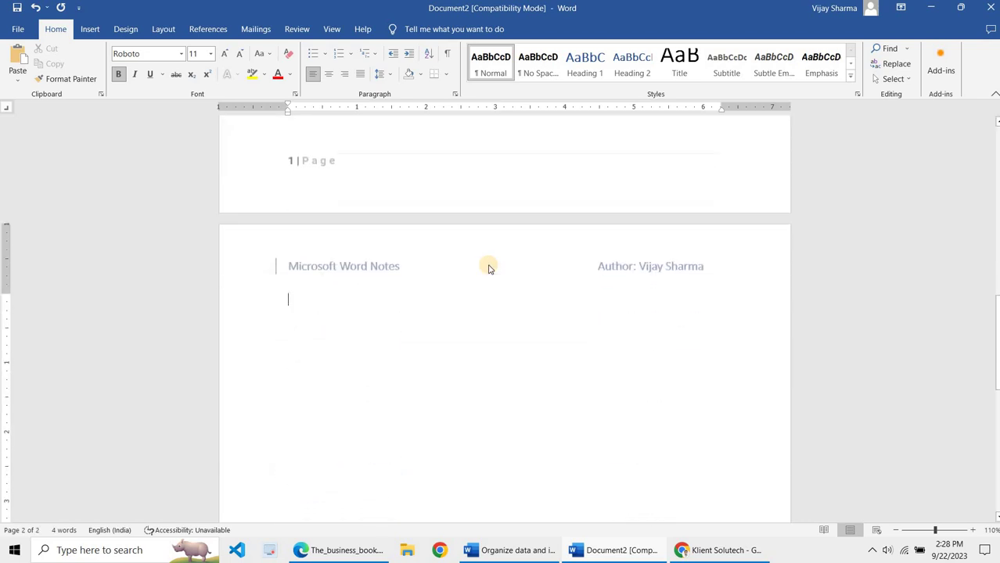
type("Microsoft Word use in Education")
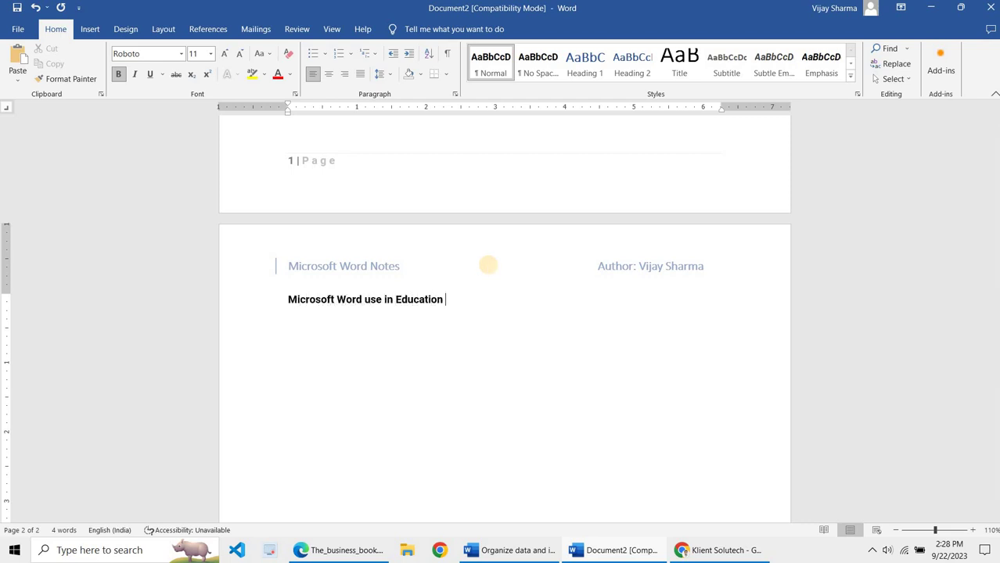
key("BackSpace")
Examine the running headers and page numbers of The_business_book.pdf in Edge, and return to the first-page heading in the Word document.
key("alt+Tab")
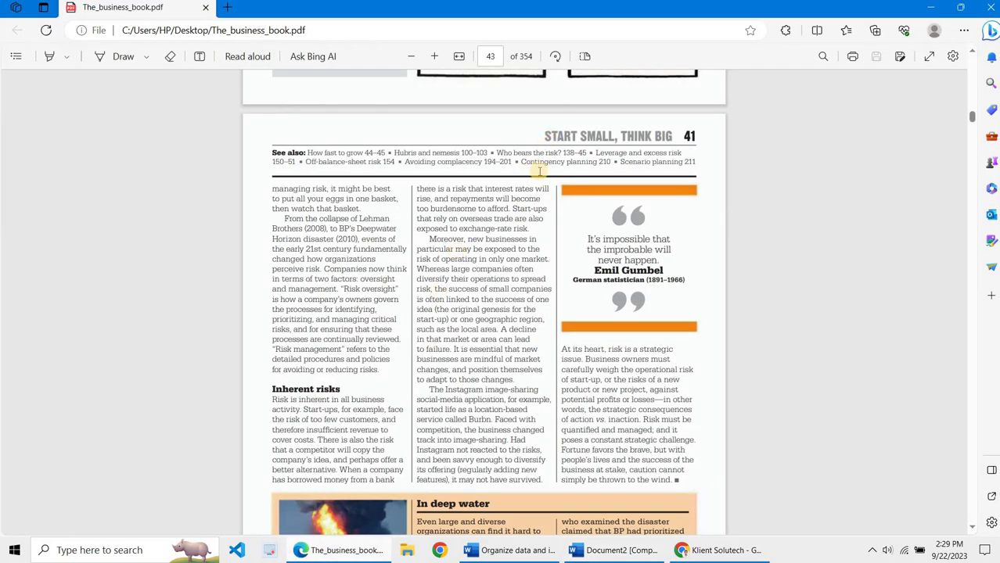
scroll(536, 172, "down", 8)
scroll(534, 183, "down", 6)
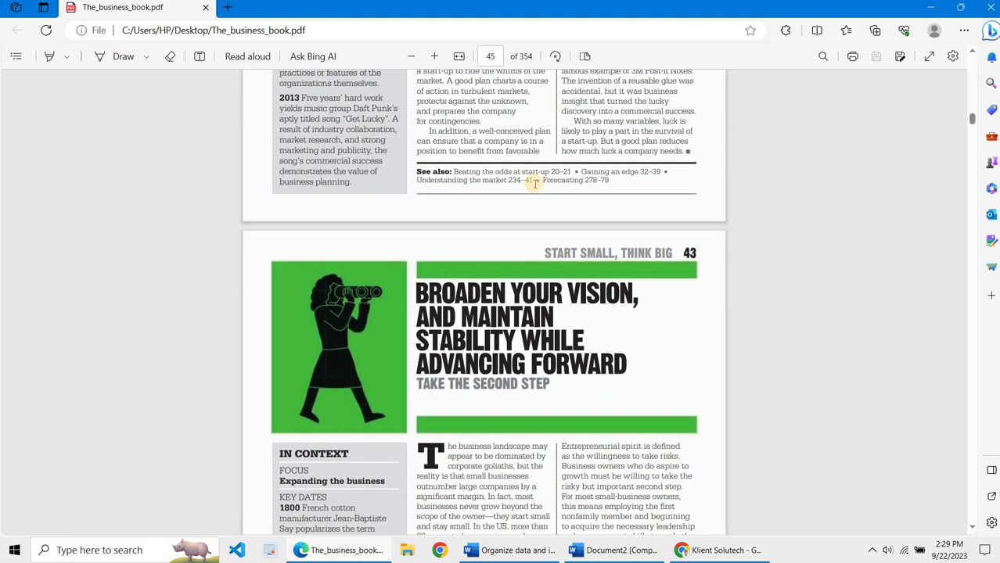
scroll(535, 183, "down", 15)
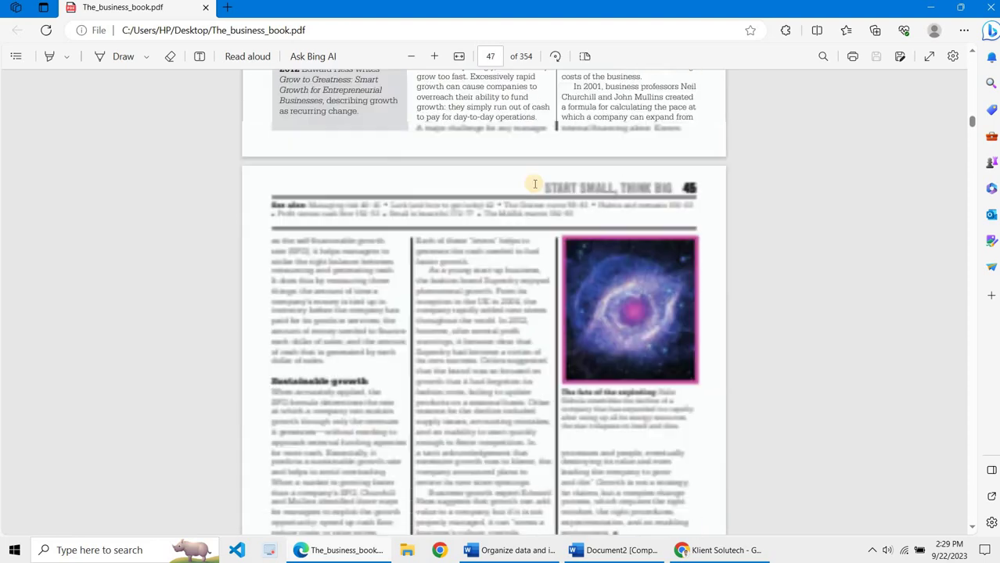
scroll(535, 183, "down", 15)
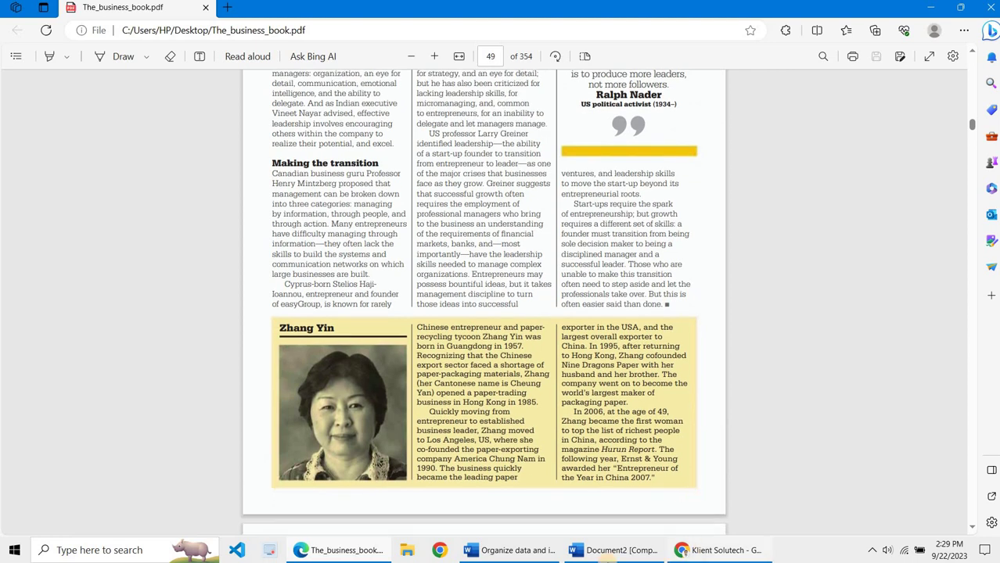
left_click(588, 554)
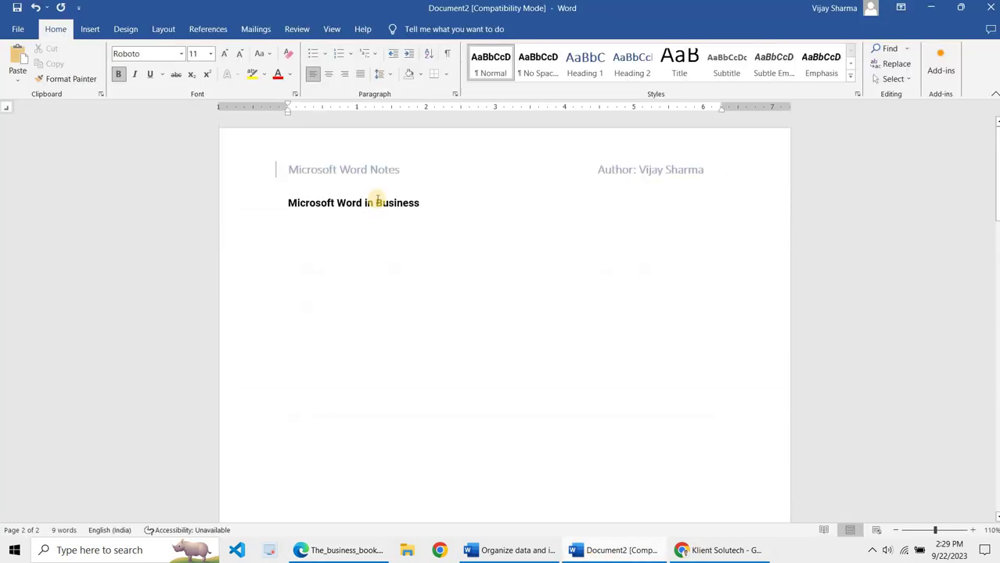
left_click(376, 204)
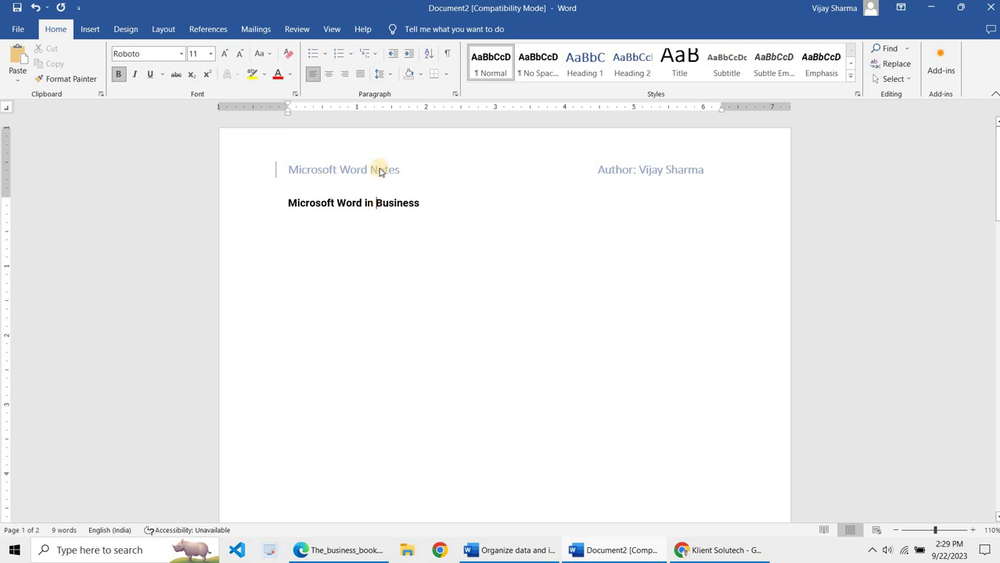